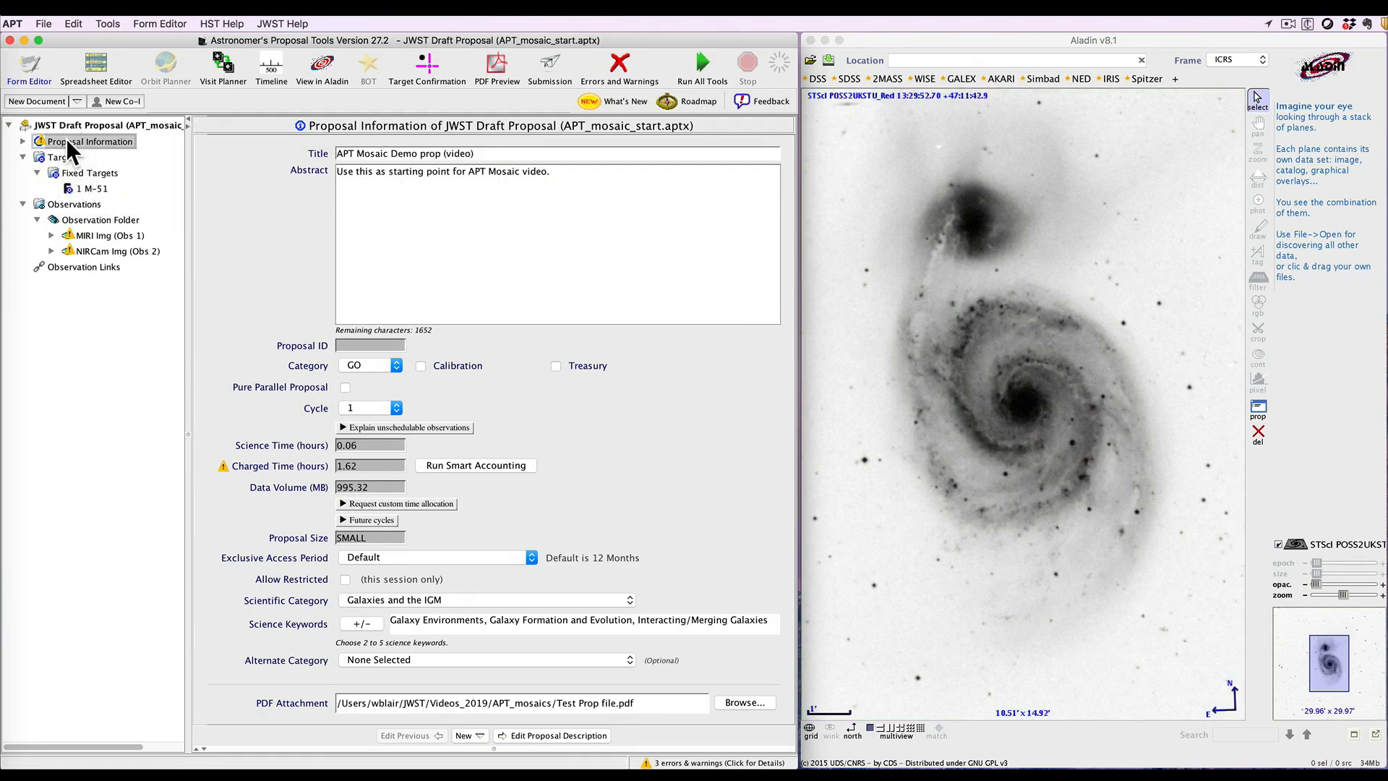
# Open the MIRI imaging observation's mosaic properties and set the mosaic to 4 rows and 5 columns
pyautogui.moveTo(40, 144)
pyautogui.click(86, 233)
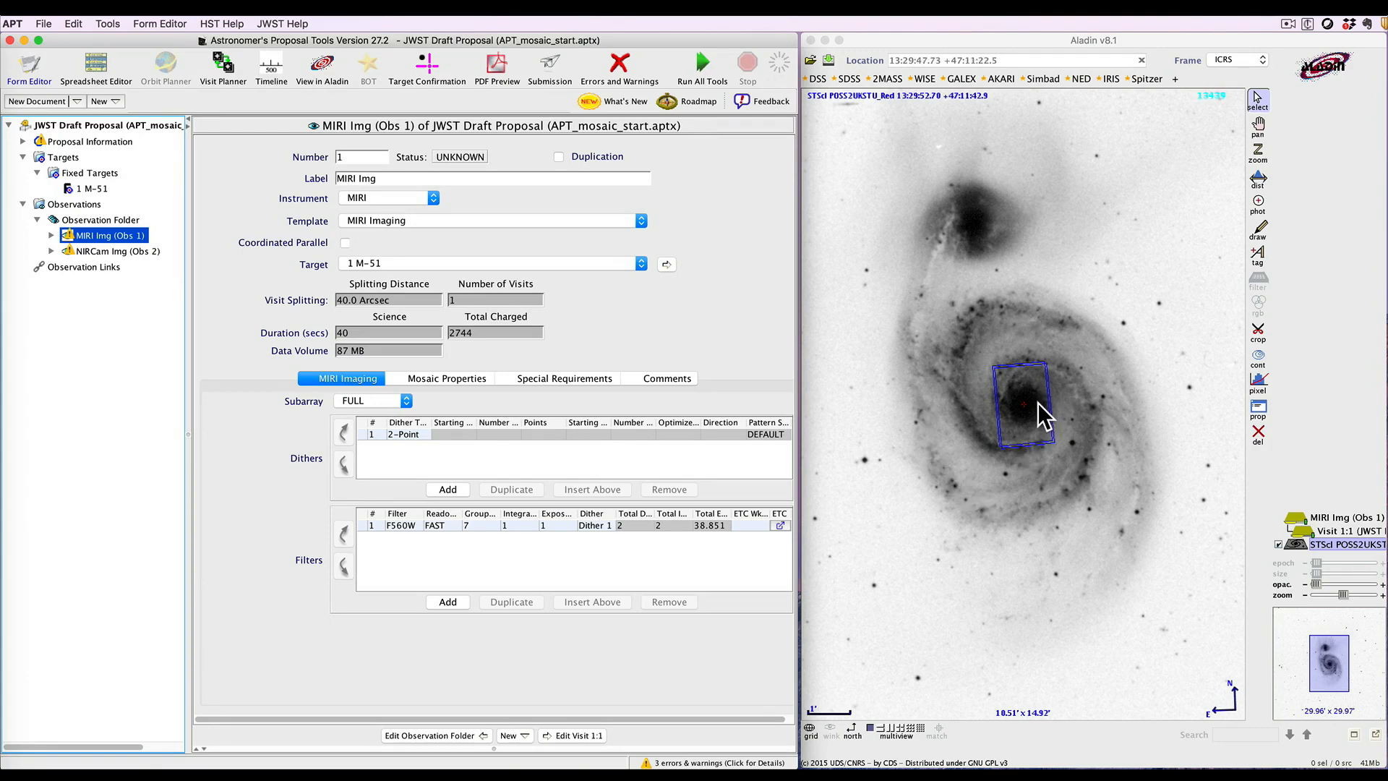
pyautogui.click(452, 378)
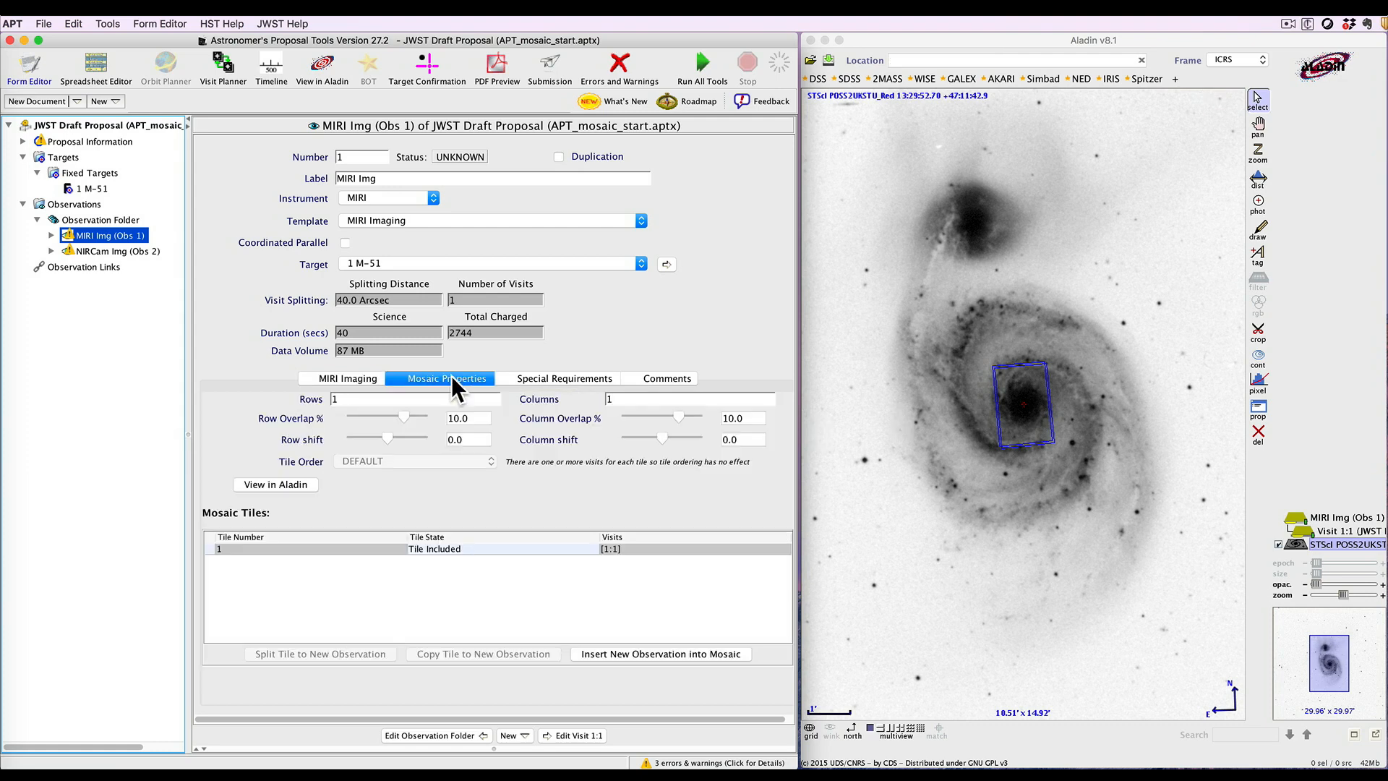
pyautogui.click(353, 399)
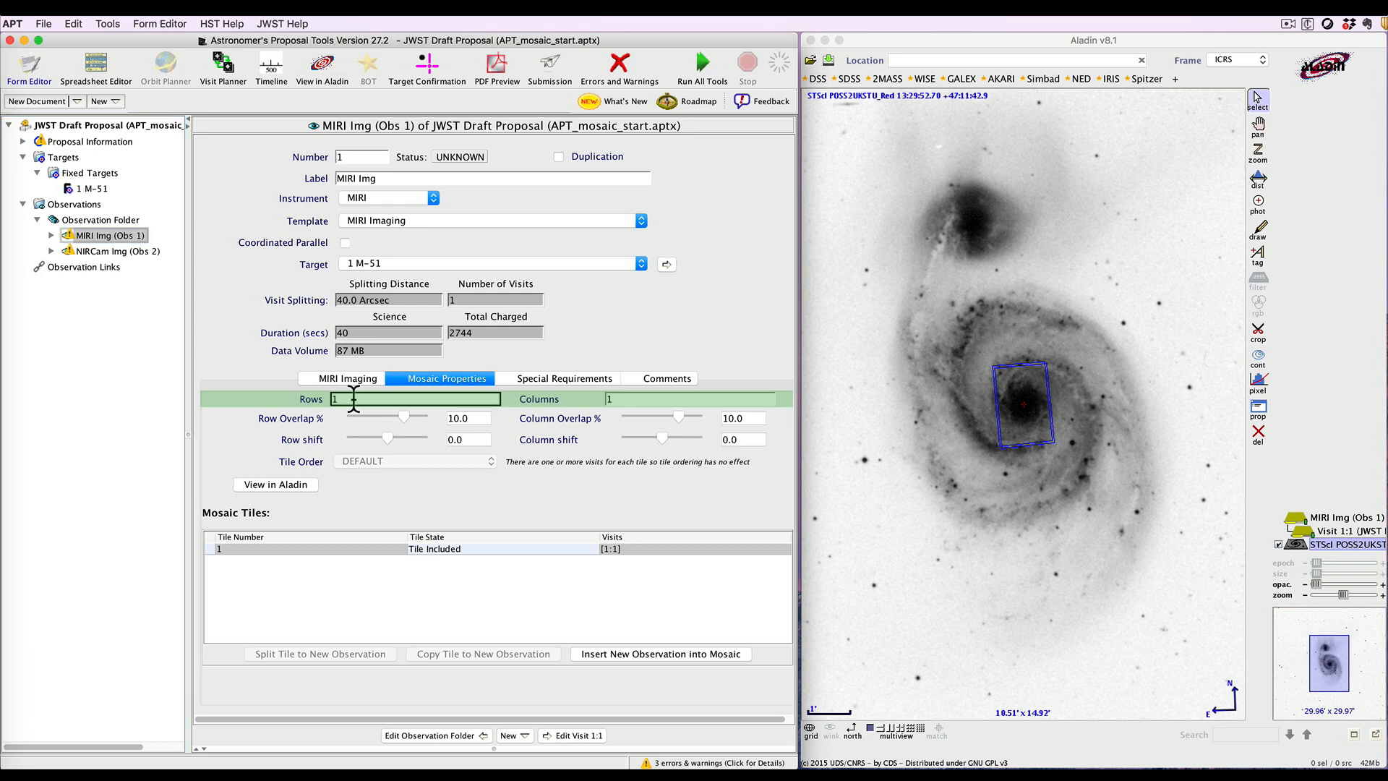
pyautogui.press('BackSpace')
pyautogui.write('4')
pyautogui.press('Tab')
pyautogui.write('5')
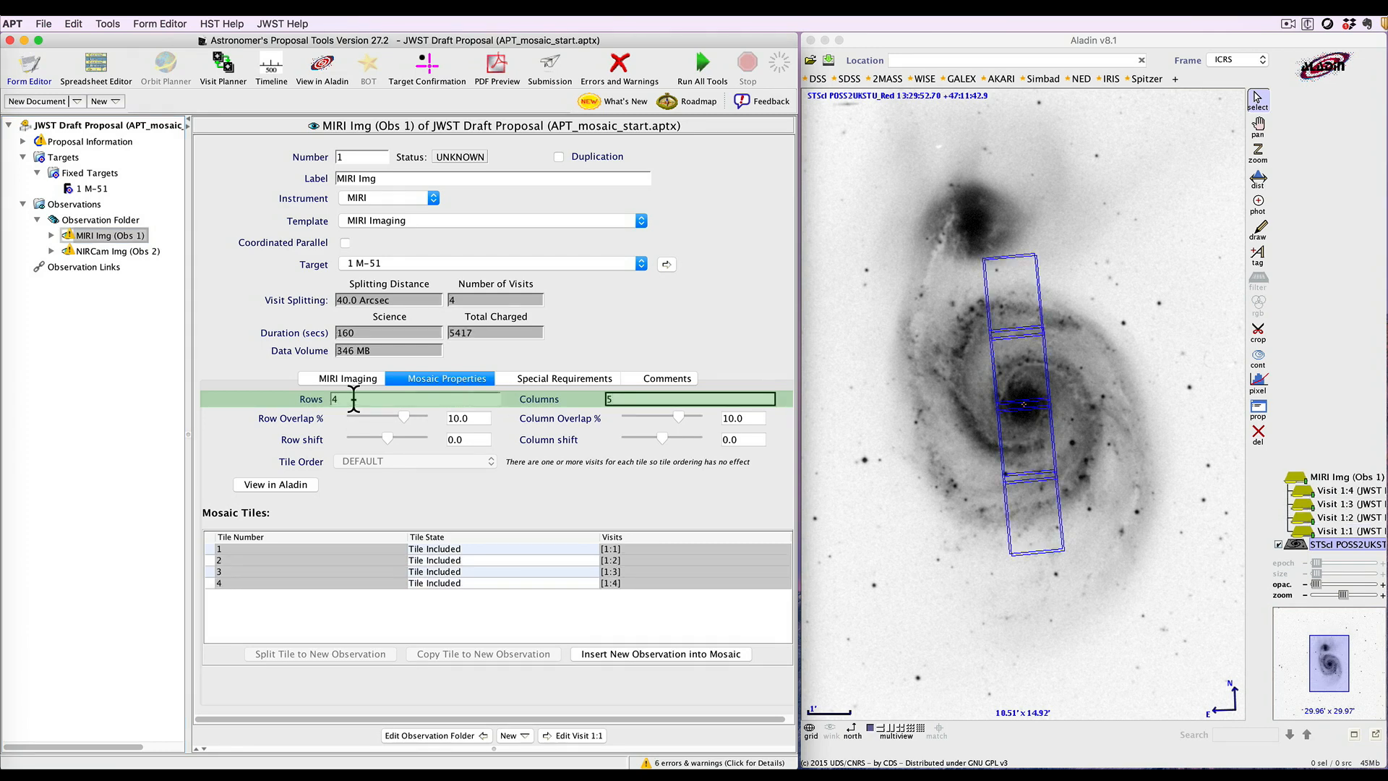
pyautogui.press('Tab')
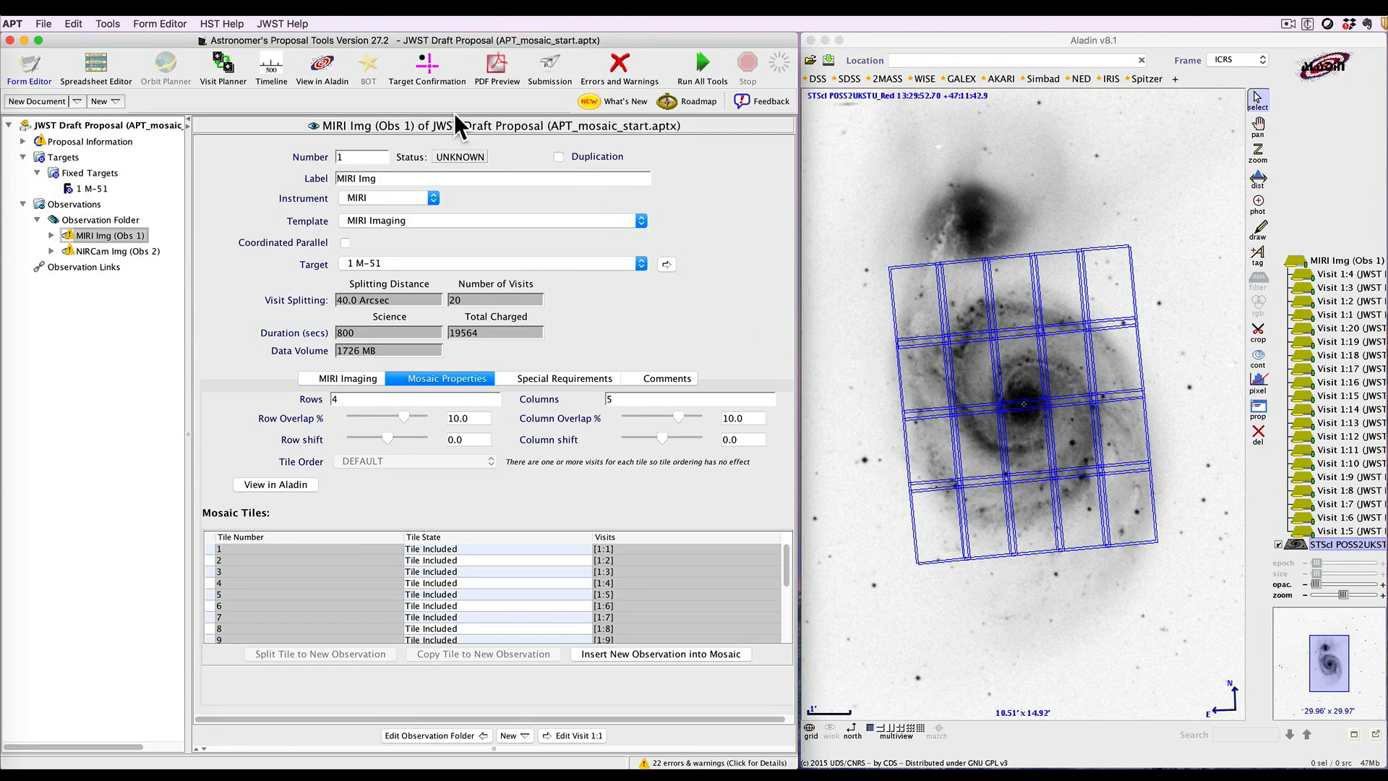
# Toggle the coverage circles on and off in the Aladin controls, returning to the form editor
pyautogui.click(323, 64)
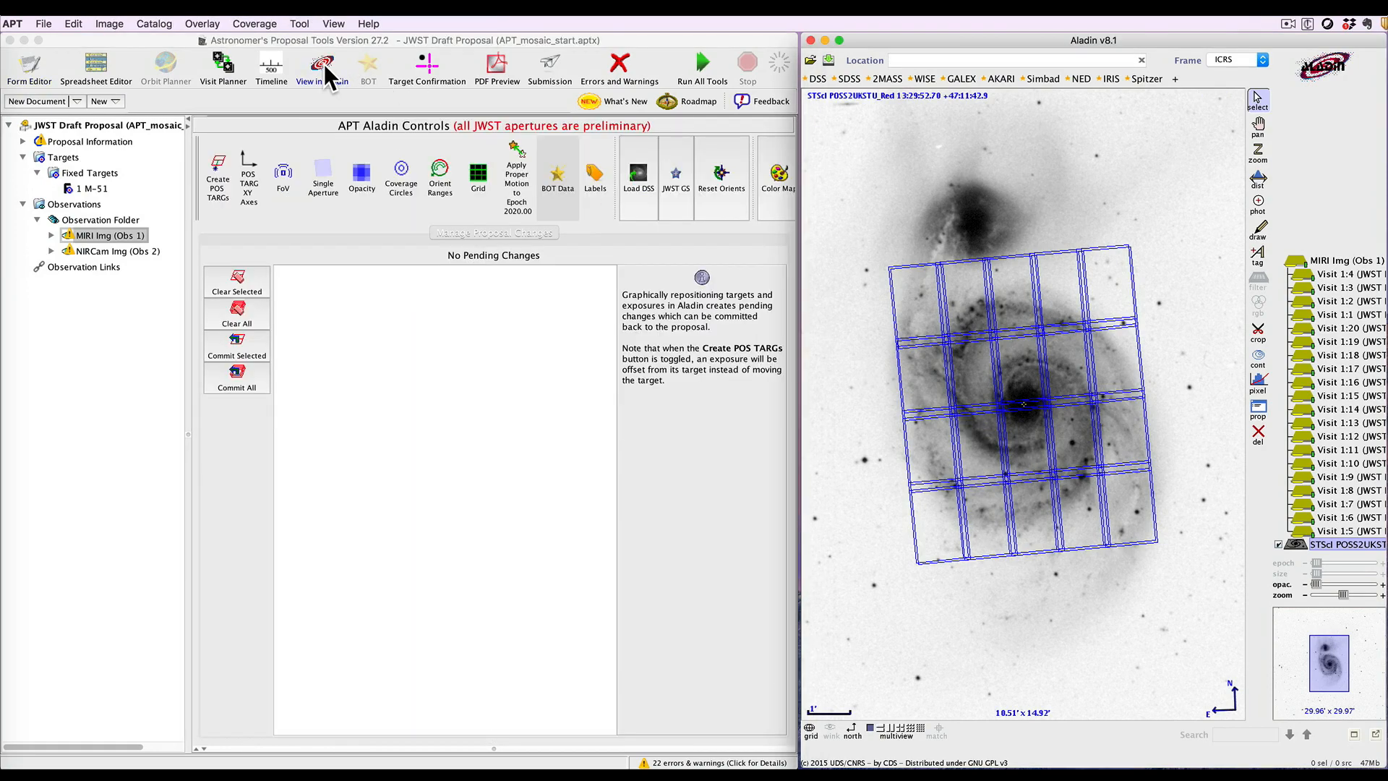
pyautogui.click(401, 177)
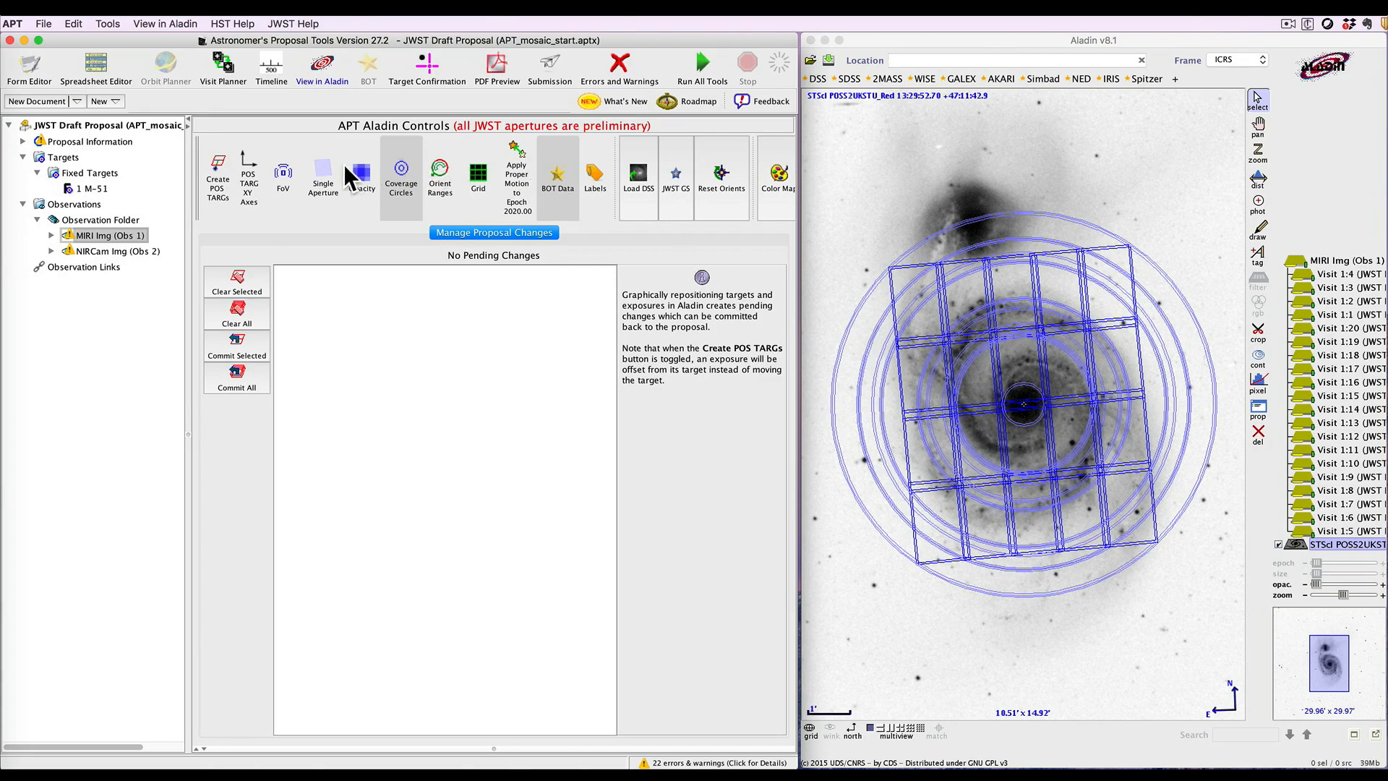
pyautogui.click(401, 172)
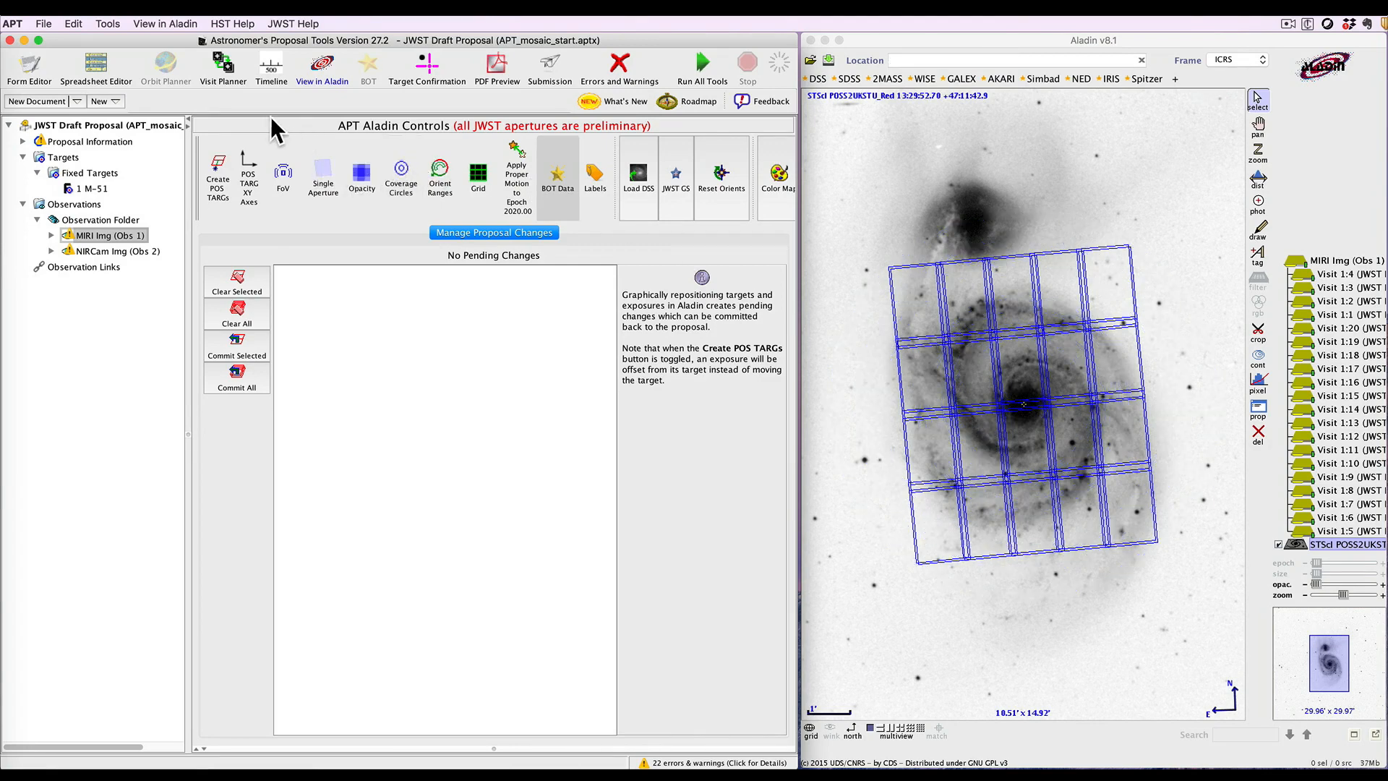
pyautogui.click(33, 58)
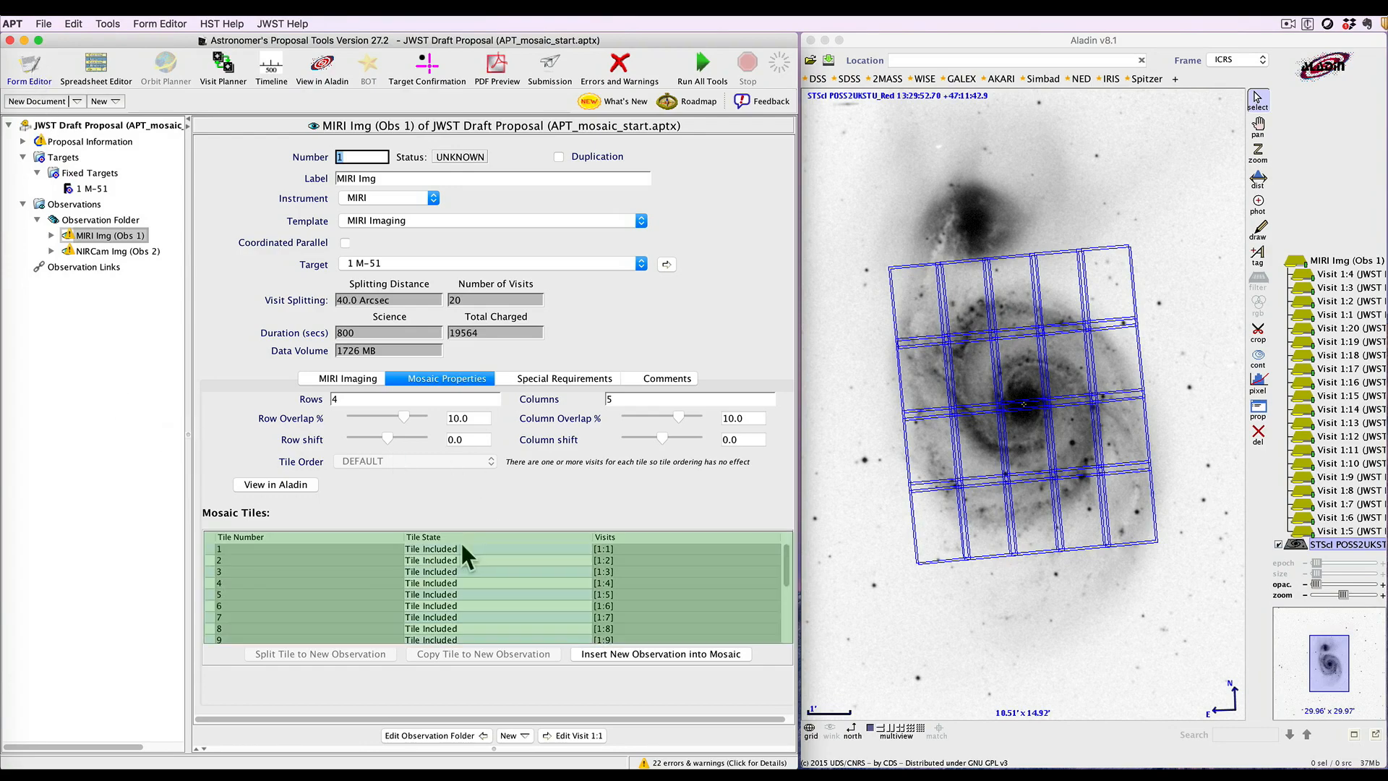
# Set the MIRI mosaic's row overlap to about 39.5% and column overlap to 30%
pyautogui.scroll(-5, 441, 545)
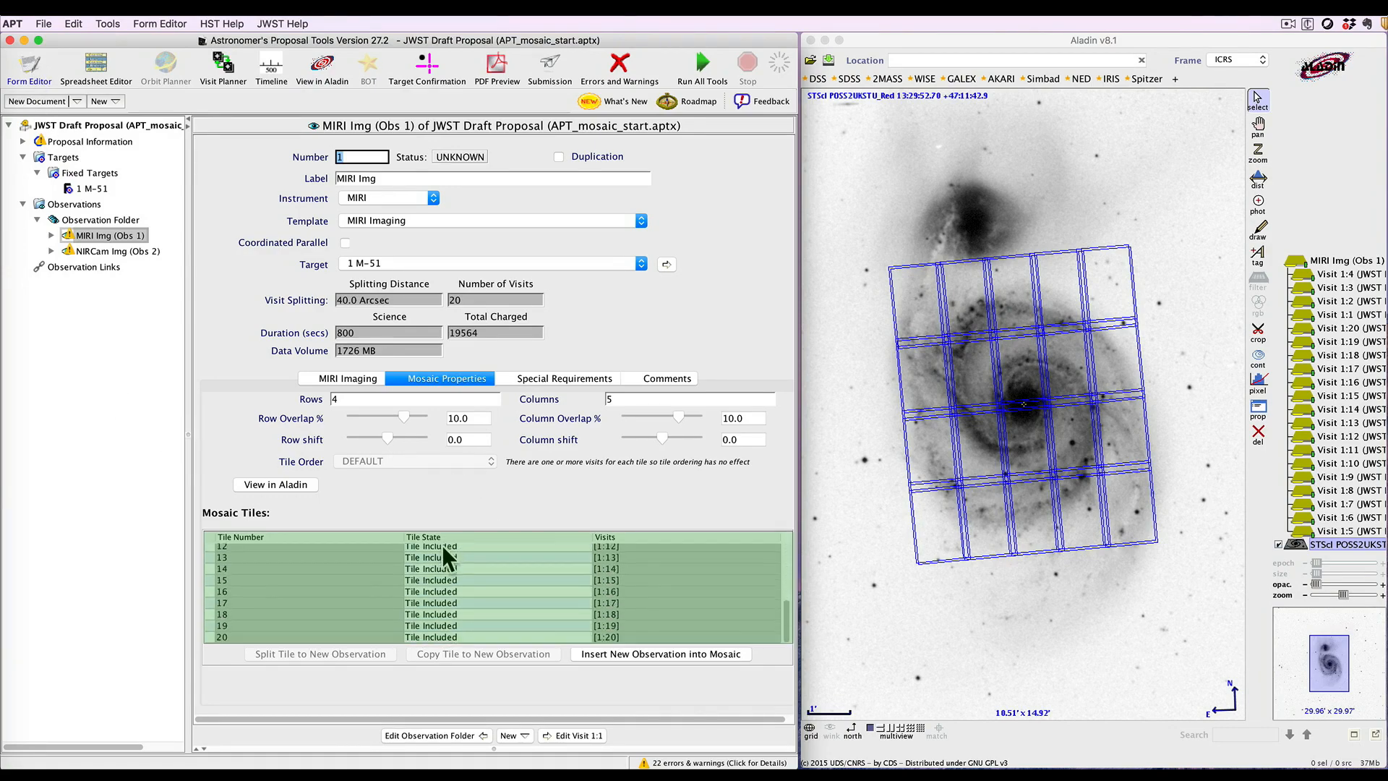
pyautogui.scroll(5, 442, 582)
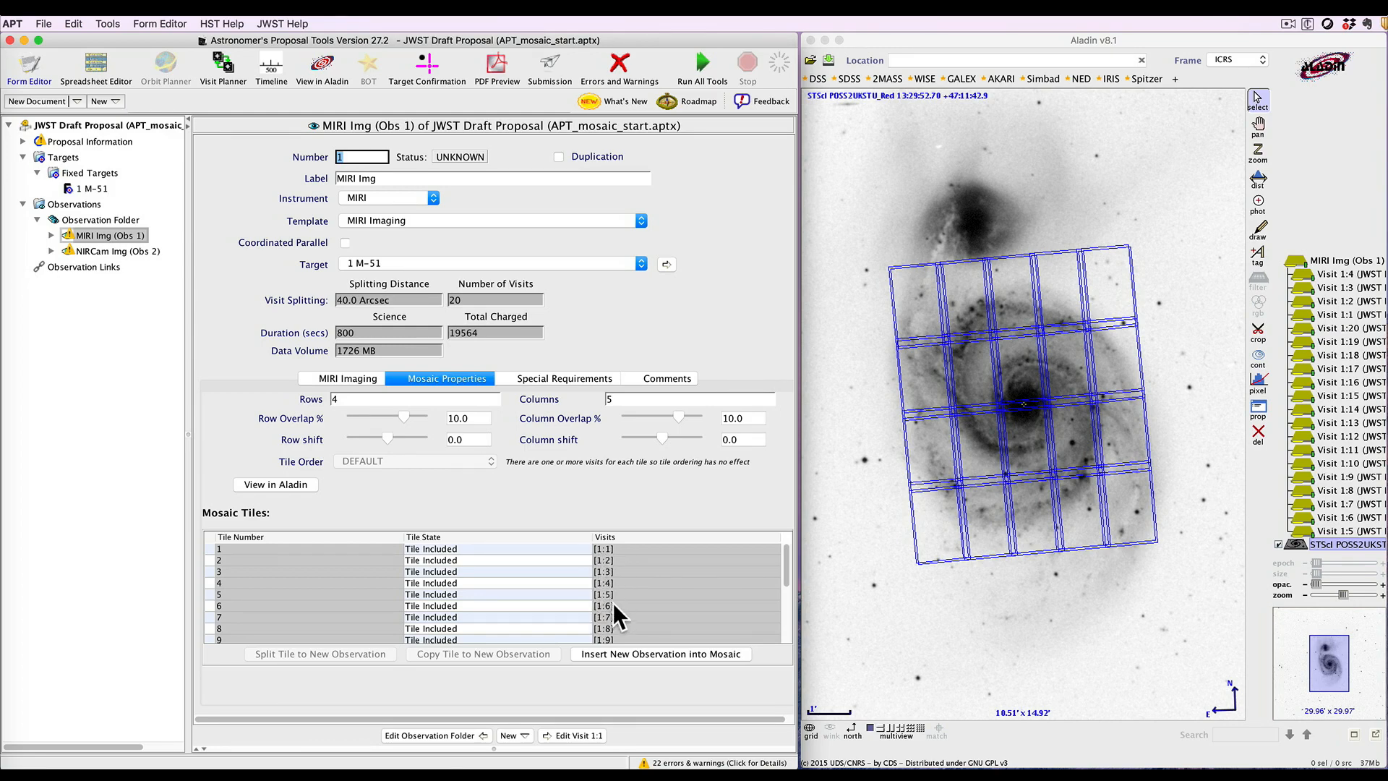
pyautogui.scroll(-5, 615, 628)
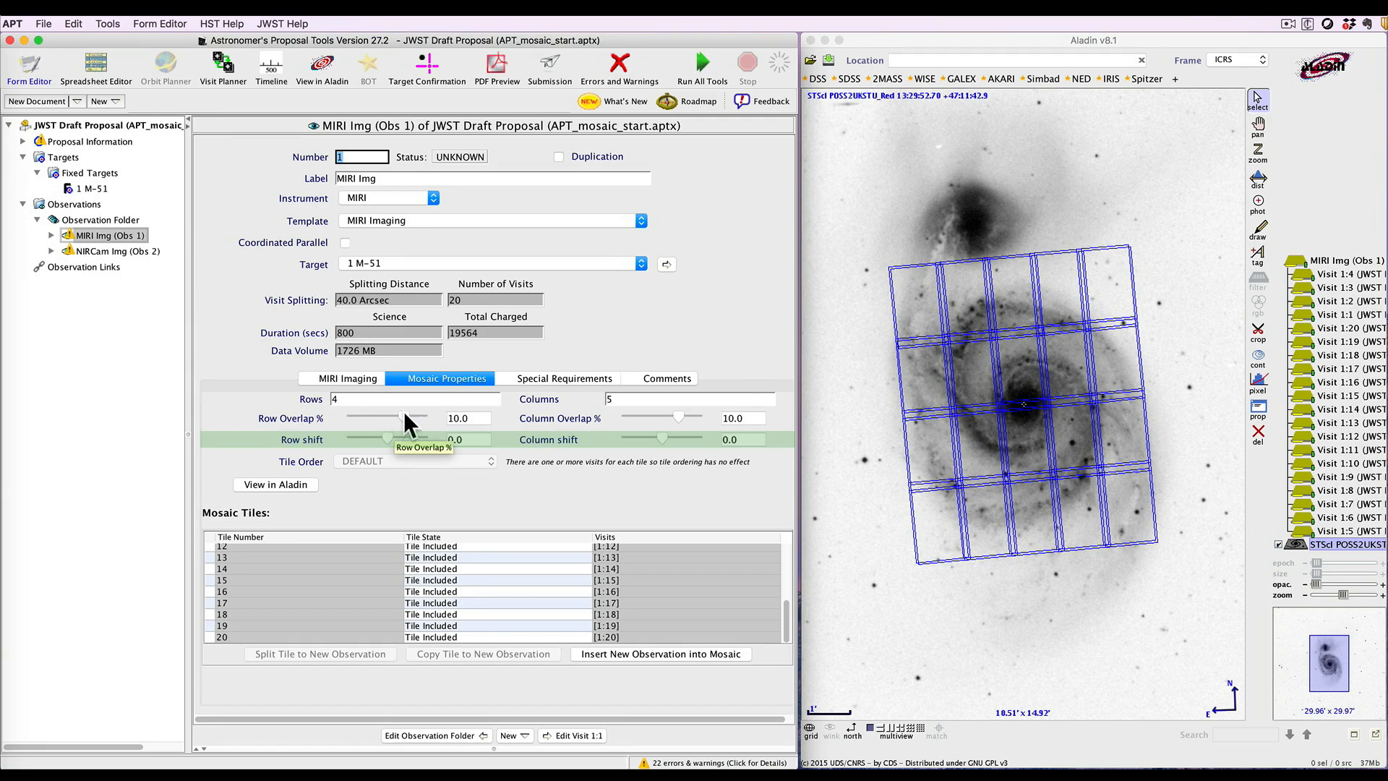
pyautogui.moveTo(403, 414); pyautogui.dragTo(410, 415)
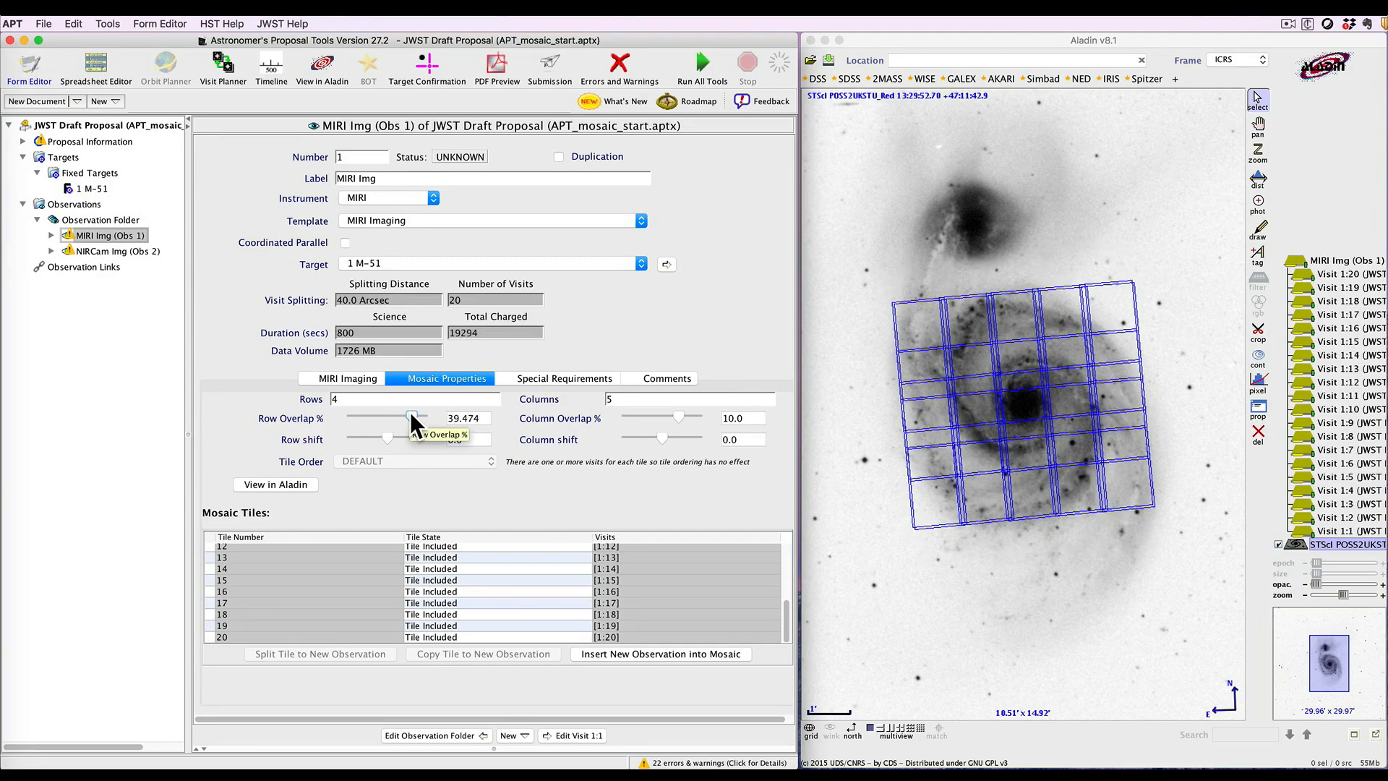
pyautogui.click(726, 418)
pyautogui.press('BackSpace')
pyautogui.write('3')
pyautogui.press('Tab')
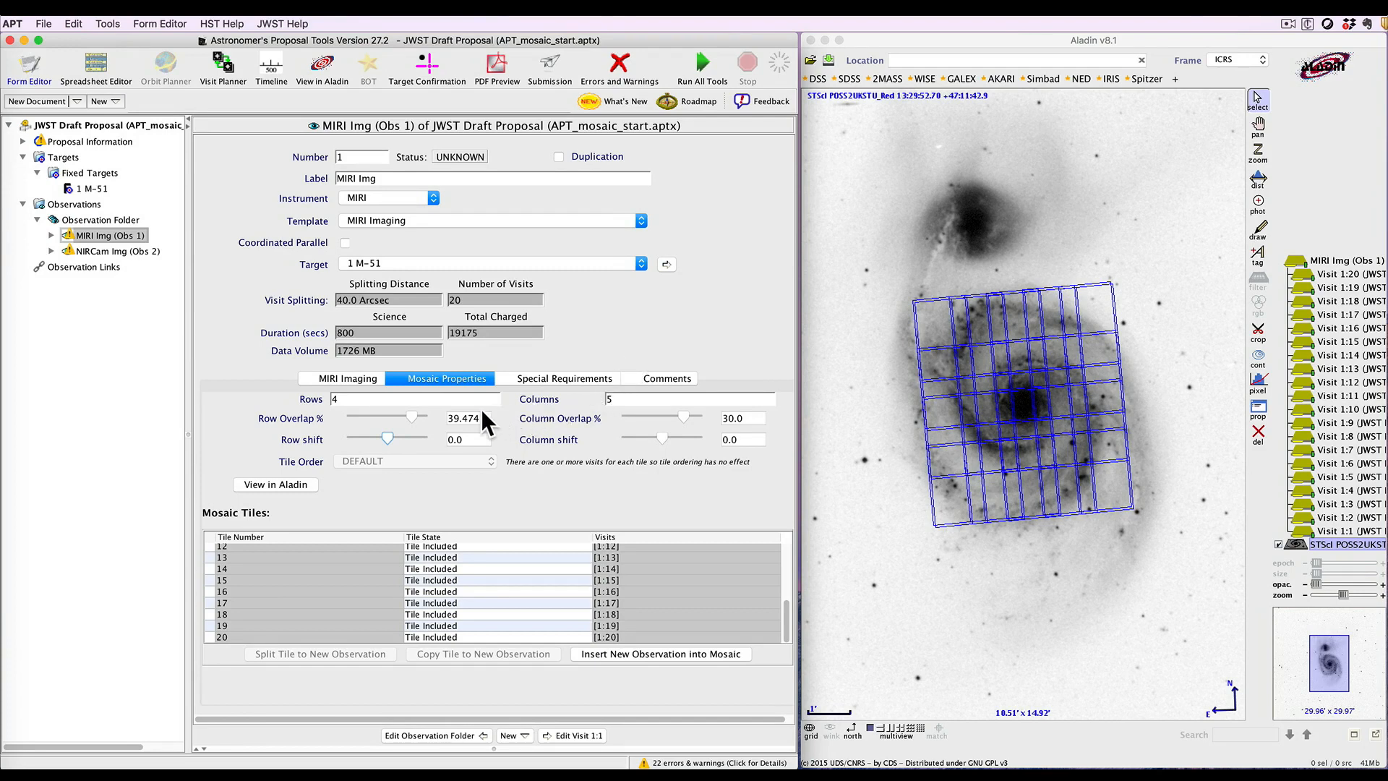
# Adjust the row and column overlap sliders, ending with both overlaps at 0%
pyautogui.moveTo(409, 415); pyautogui.dragTo(392, 414)
pyautogui.moveTo(683, 409); pyautogui.dragTo(670, 409)
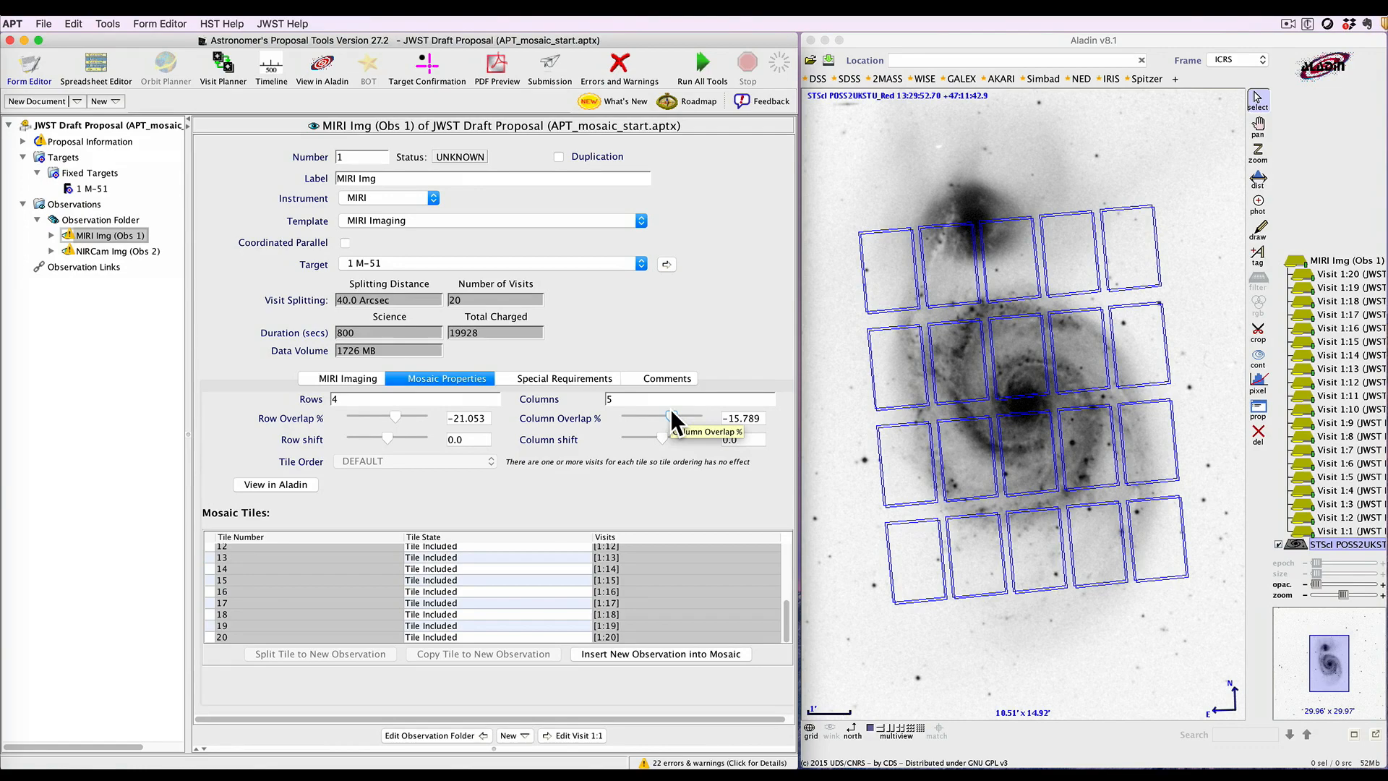
pyautogui.moveTo(671, 415); pyautogui.dragTo(671, 412)
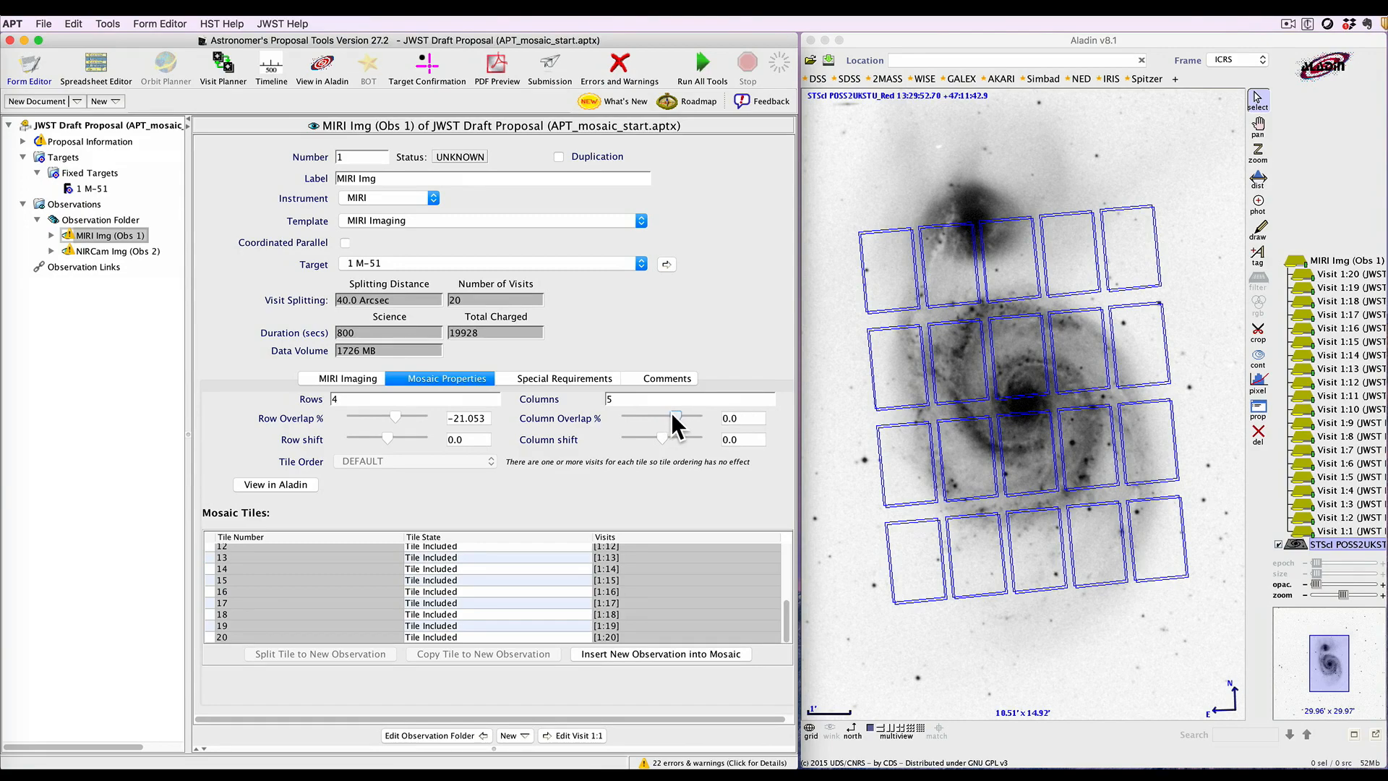
pyautogui.moveTo(396, 410); pyautogui.dragTo(402, 411)
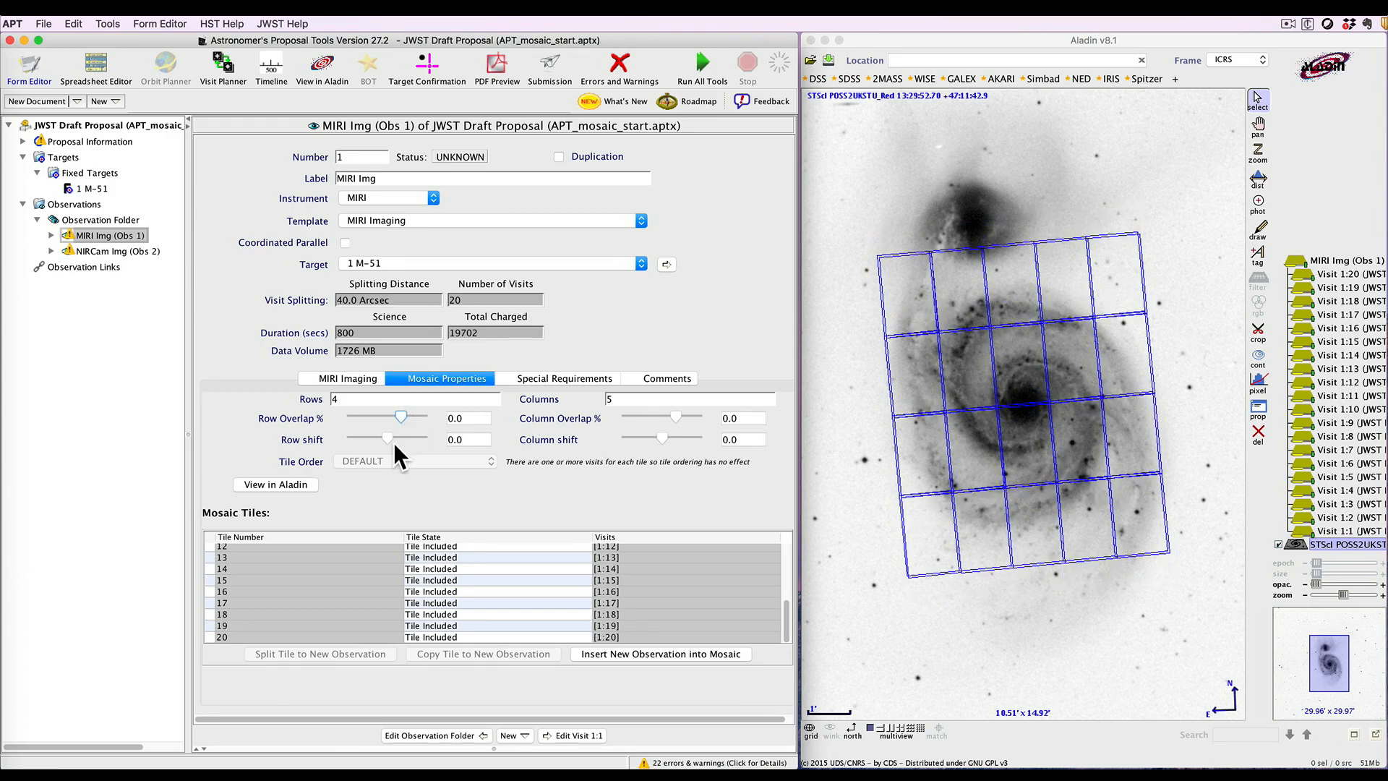
# Set the MIRI mosaic's row shift to about 3.2 and column shift to about -3.2
pyautogui.moveTo(386, 434); pyautogui.dragTo(403, 437)
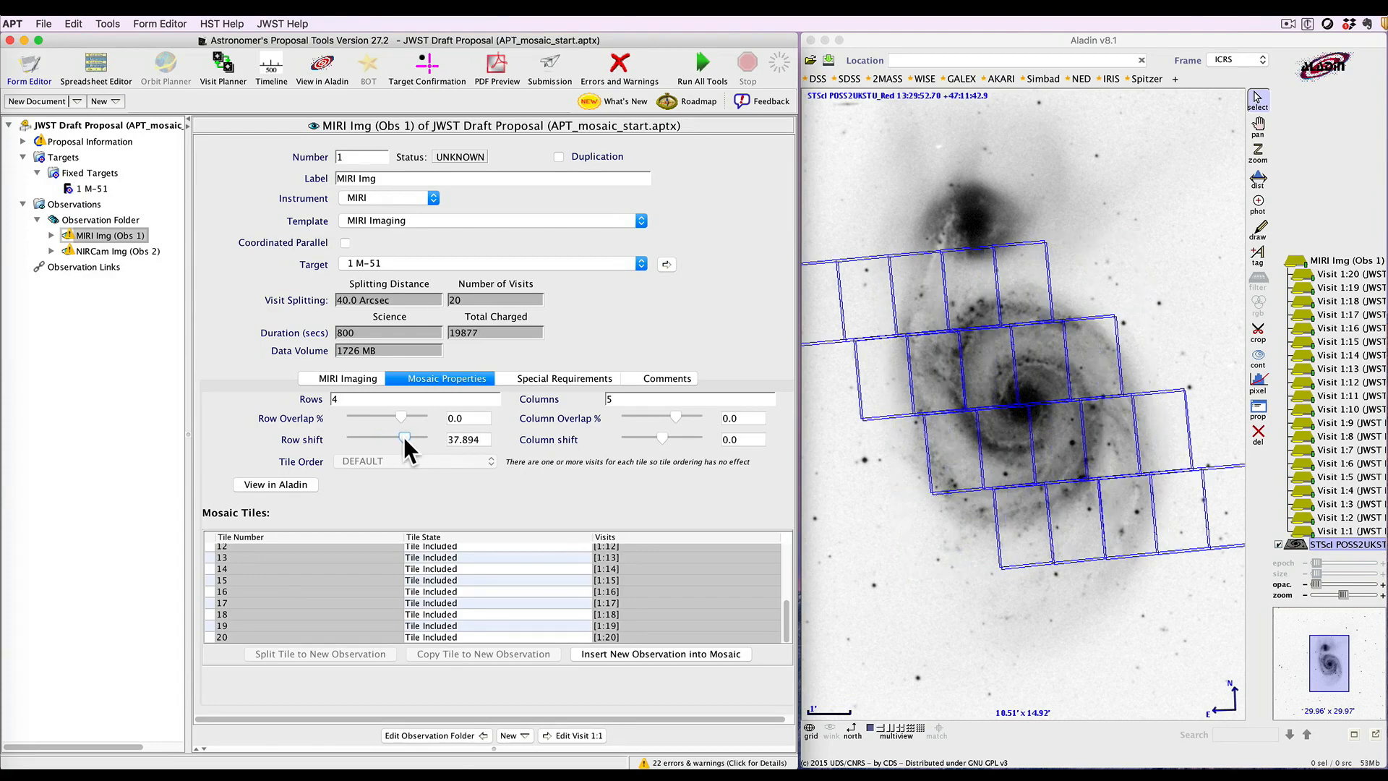
pyautogui.moveTo(403, 437)
pyautogui.mouseDown()
pyautogui.moveTo(375, 435)
pyautogui.moveTo(387, 435)
pyautogui.mouseUp()
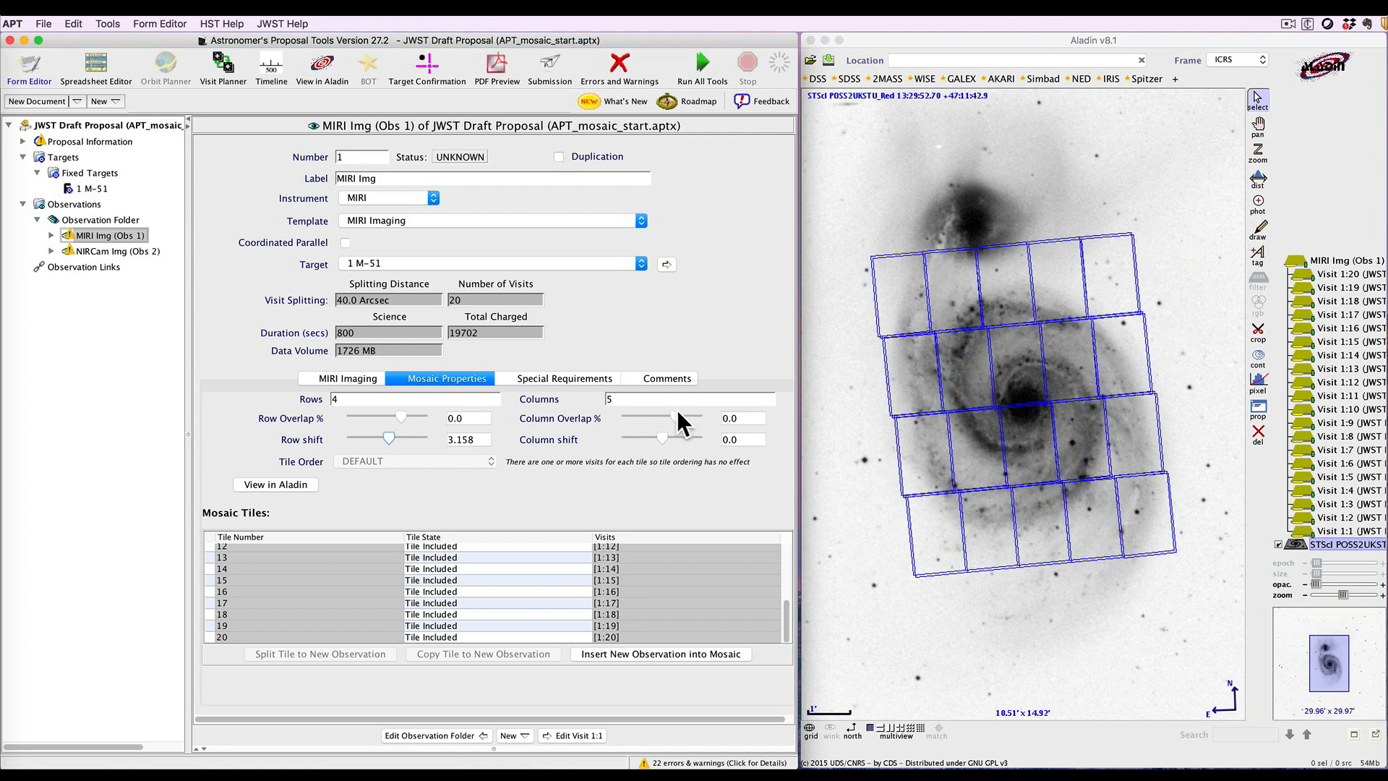
pyautogui.moveTo(659, 437); pyautogui.dragTo(668, 438)
pyautogui.moveTo(668, 436); pyautogui.dragTo(646, 436)
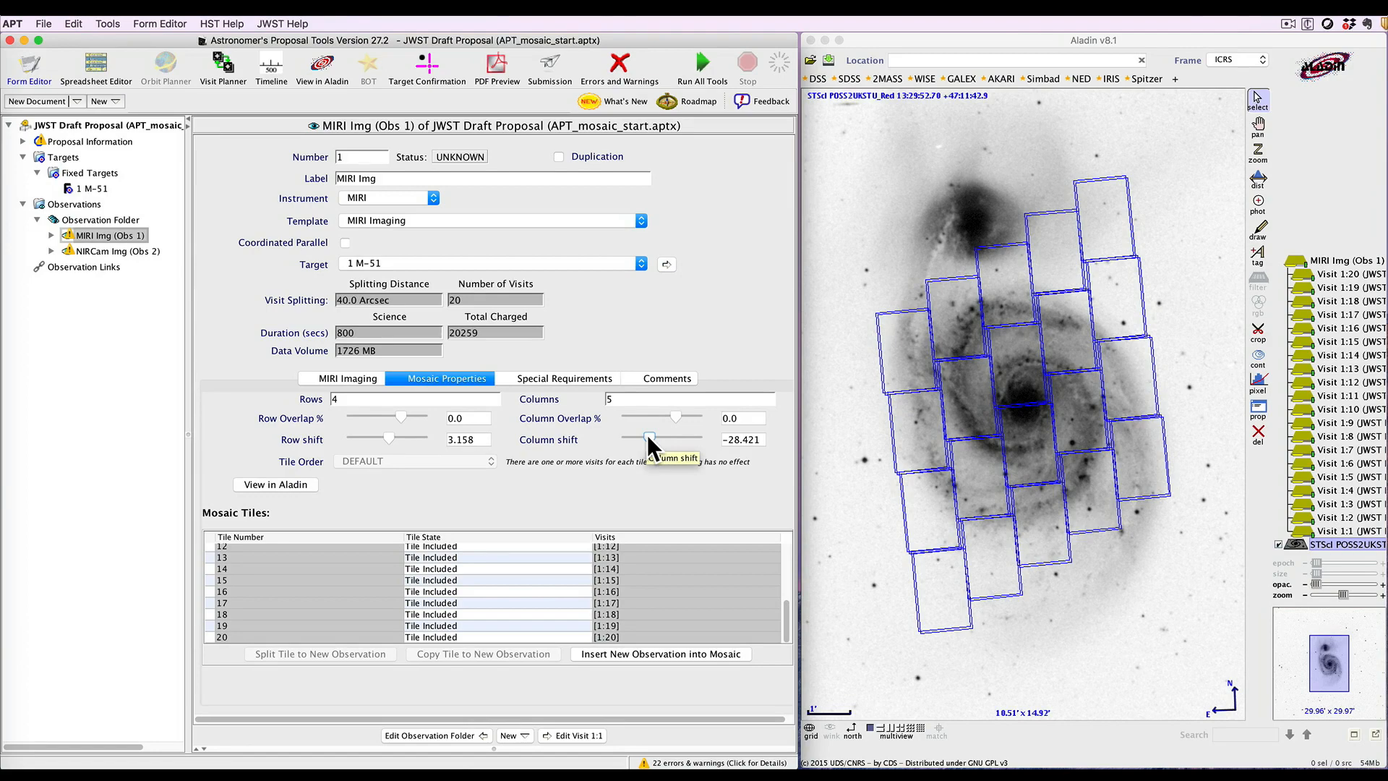
pyautogui.moveTo(648, 435); pyautogui.dragTo(658, 435)
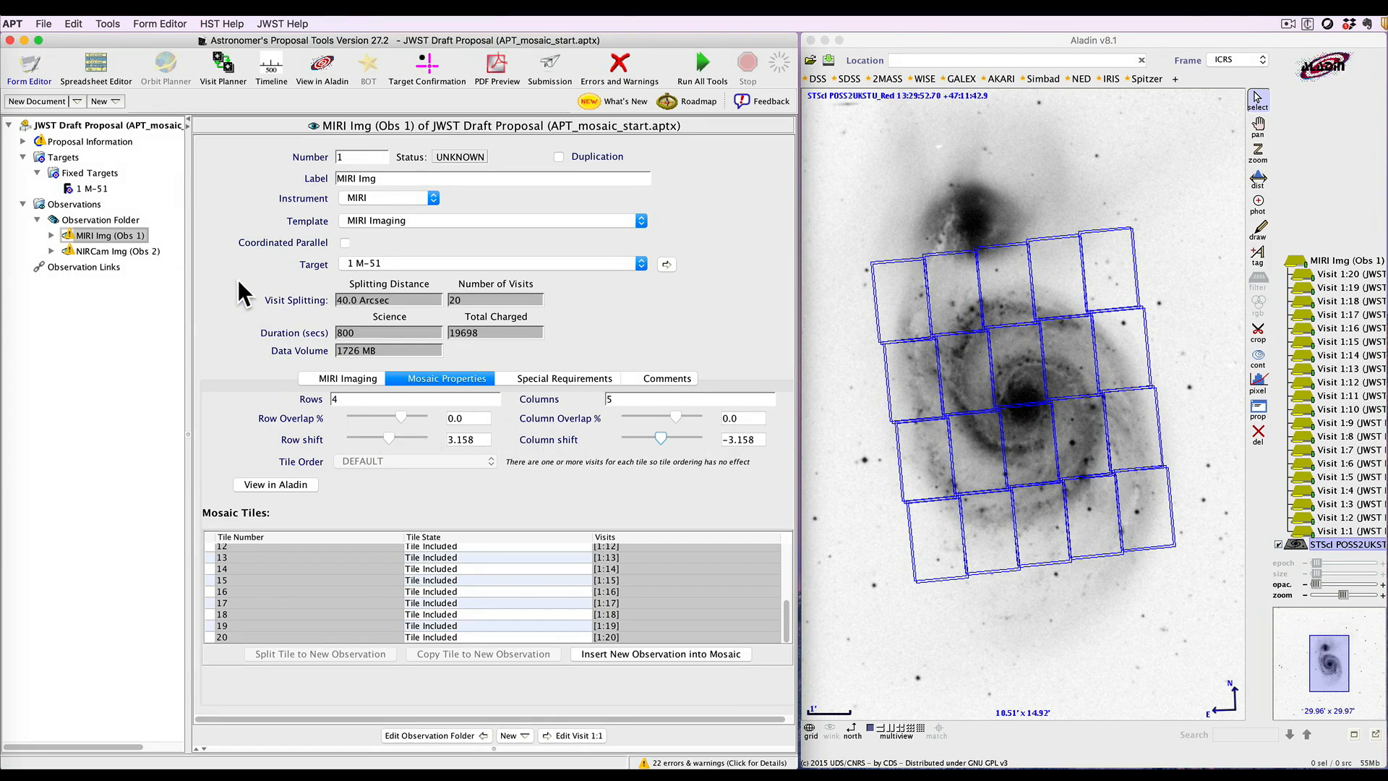
# Open the NIRCam imaging observation and set its mosaic to 2 rows
pyautogui.click(120, 250)
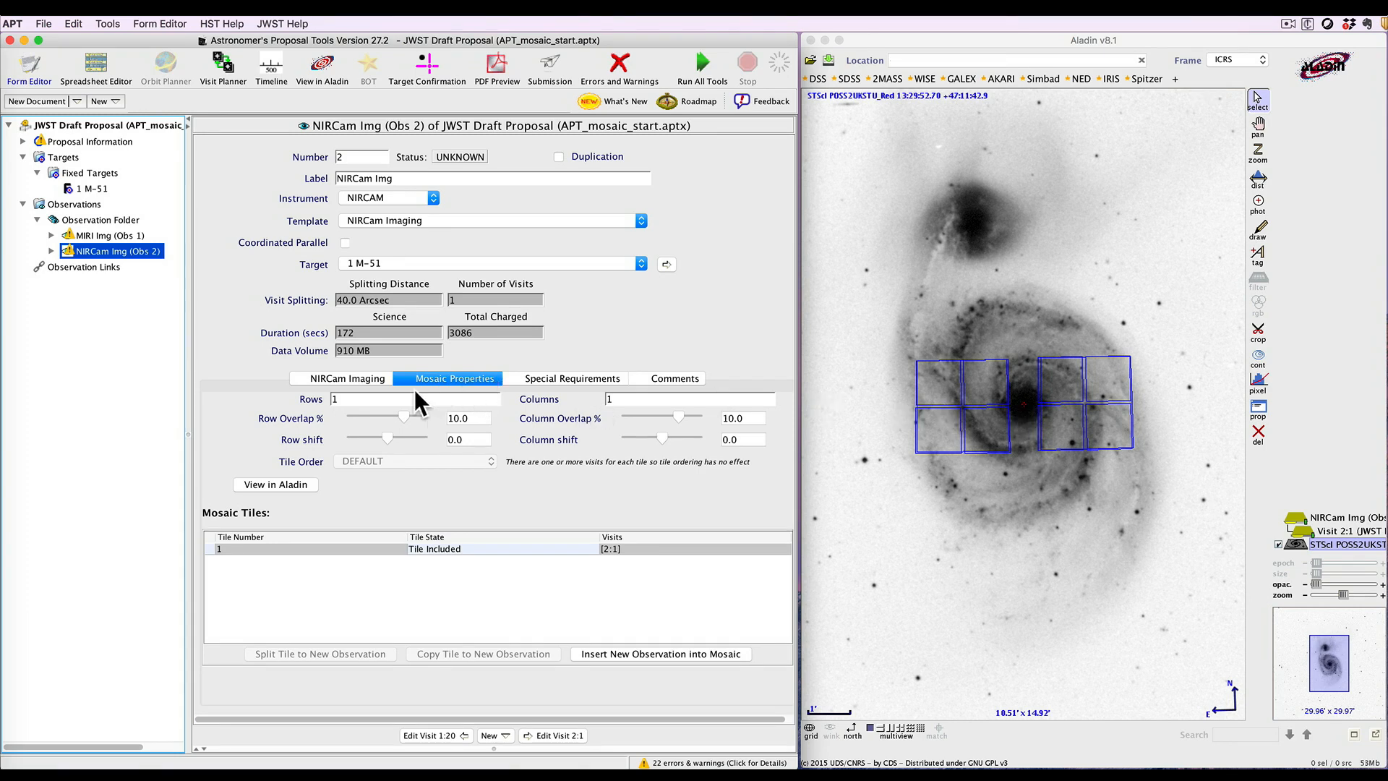
pyautogui.click(382, 397)
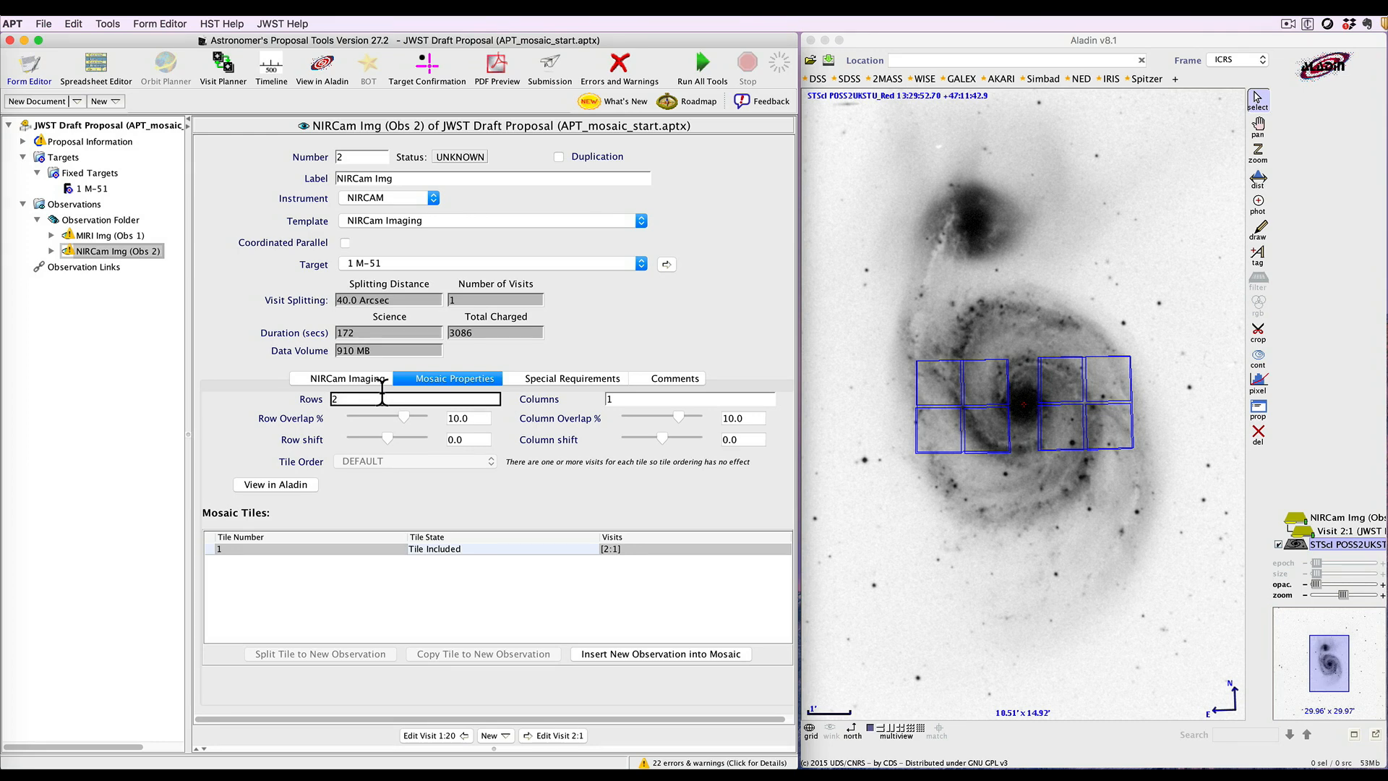
pyautogui.write('2')
pyautogui.press('Tab')
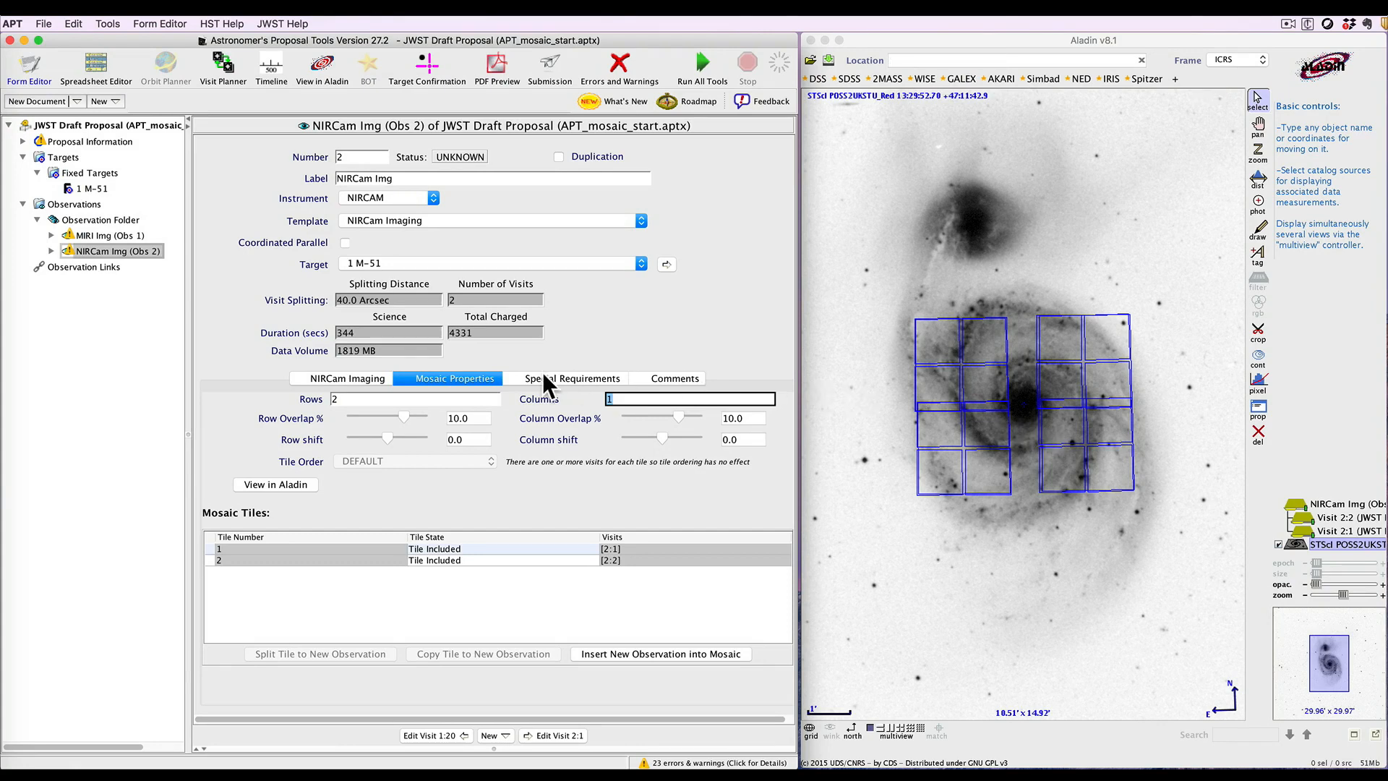
# Set the NIRCam primary dither type to FULL with 3TIGHT primary dithers
pyautogui.click(362, 373)
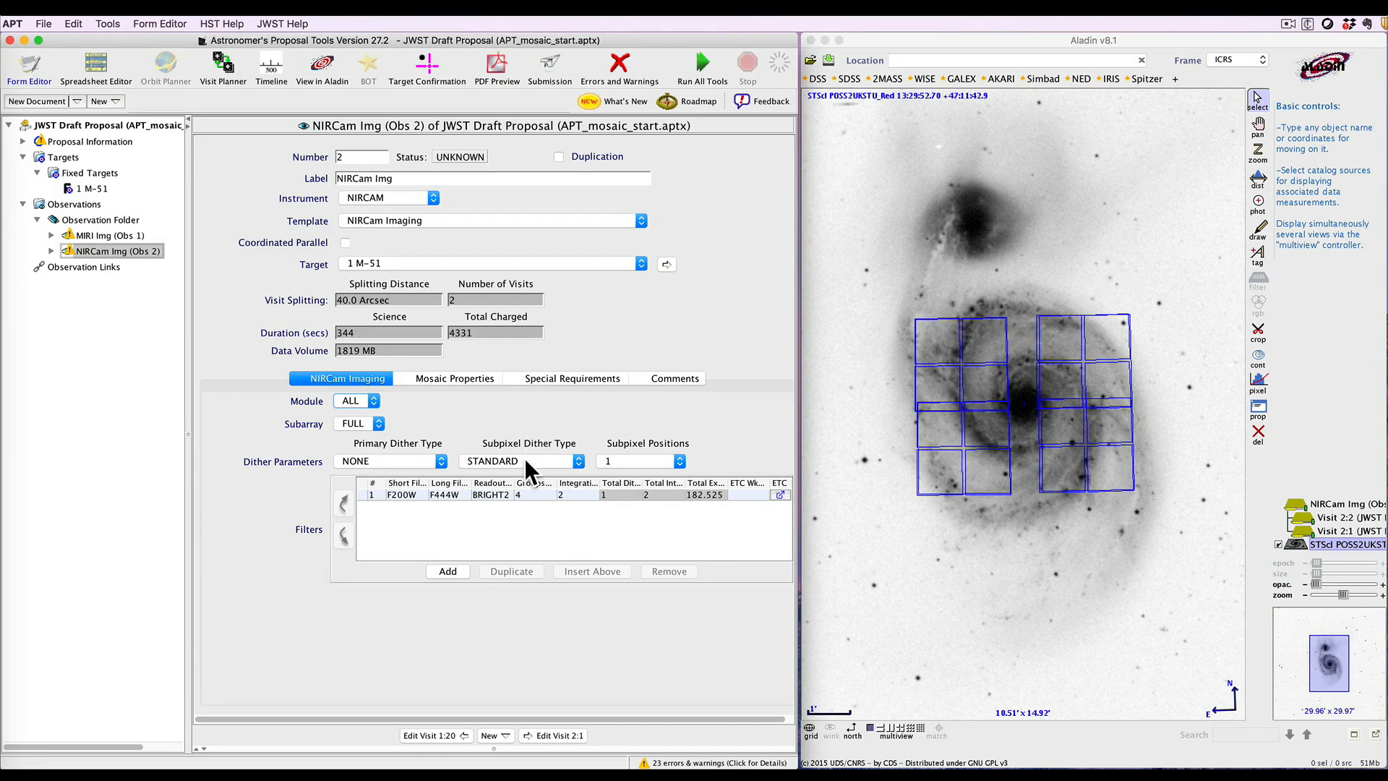
pyautogui.click(441, 460)
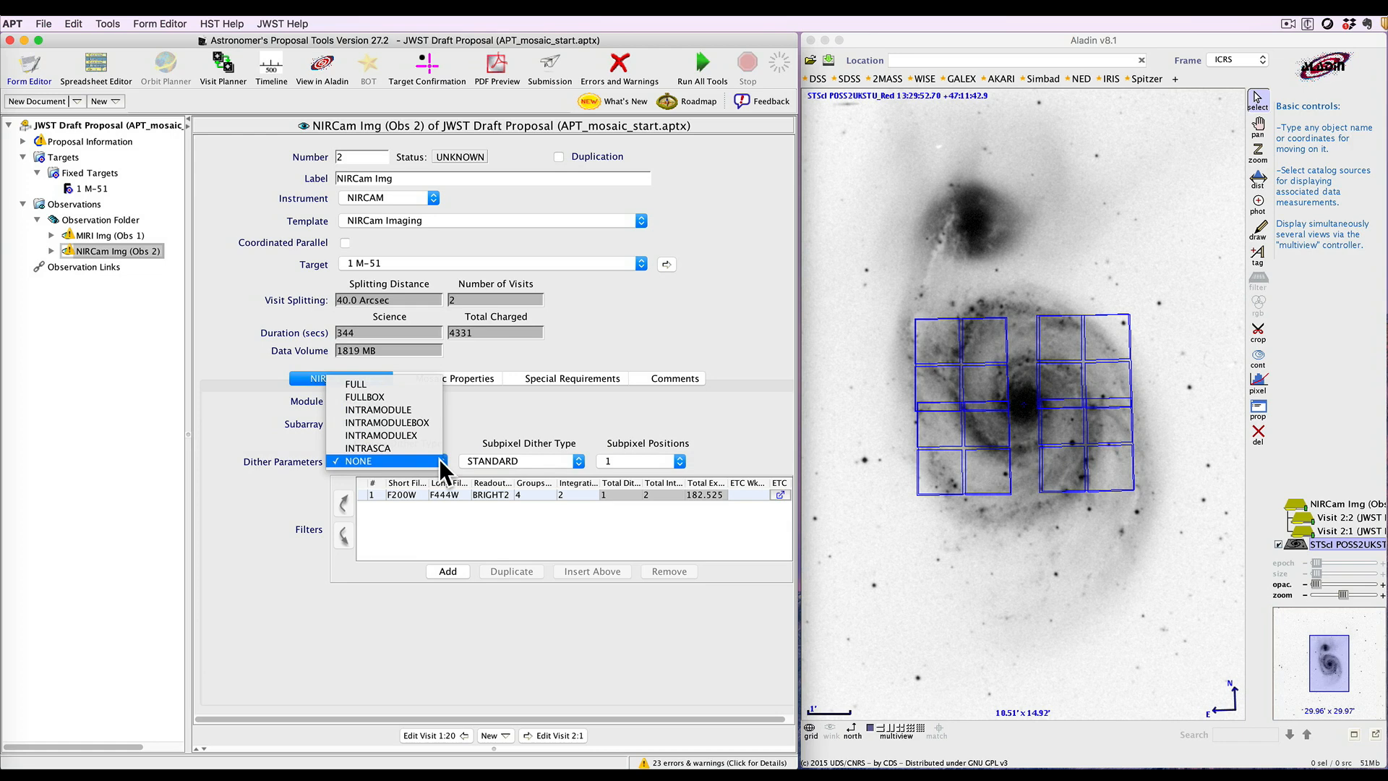
pyautogui.click(379, 383)
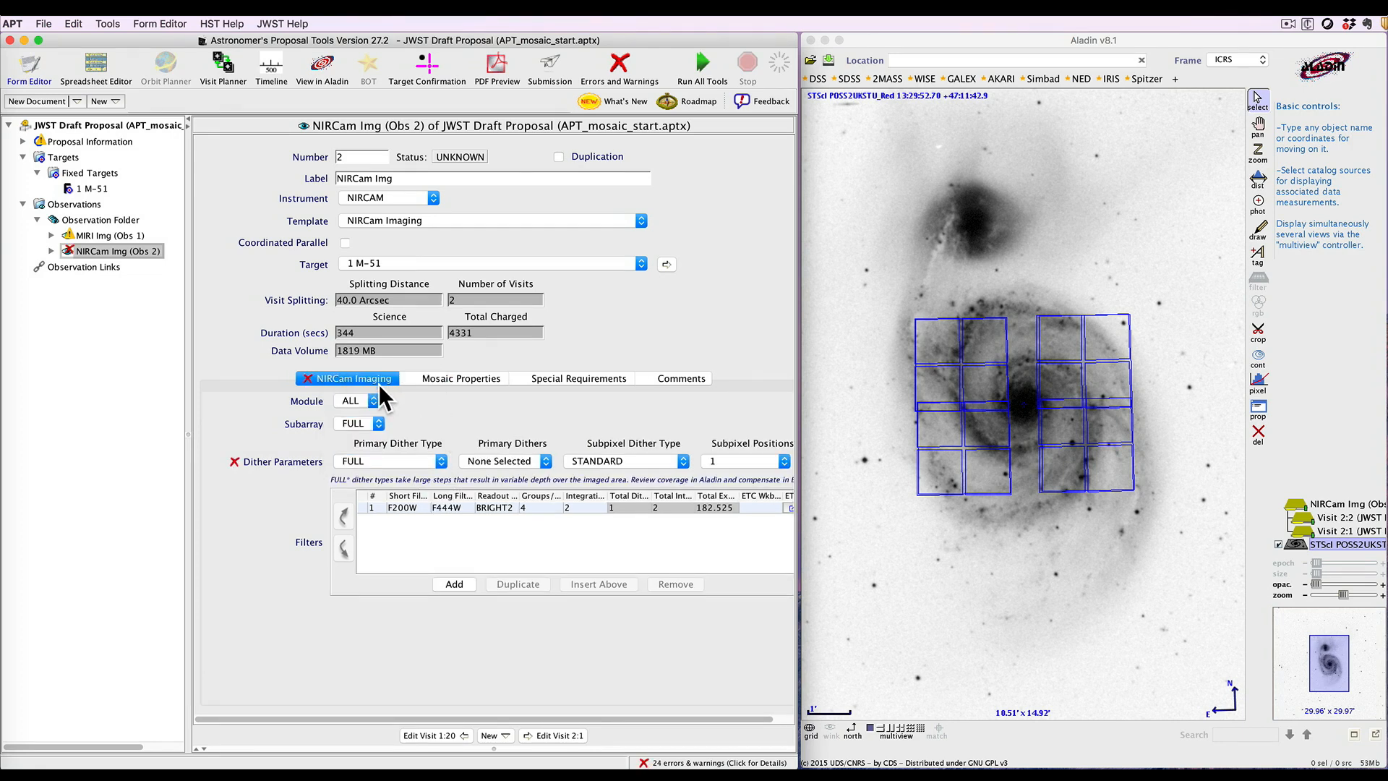
pyautogui.click(547, 463)
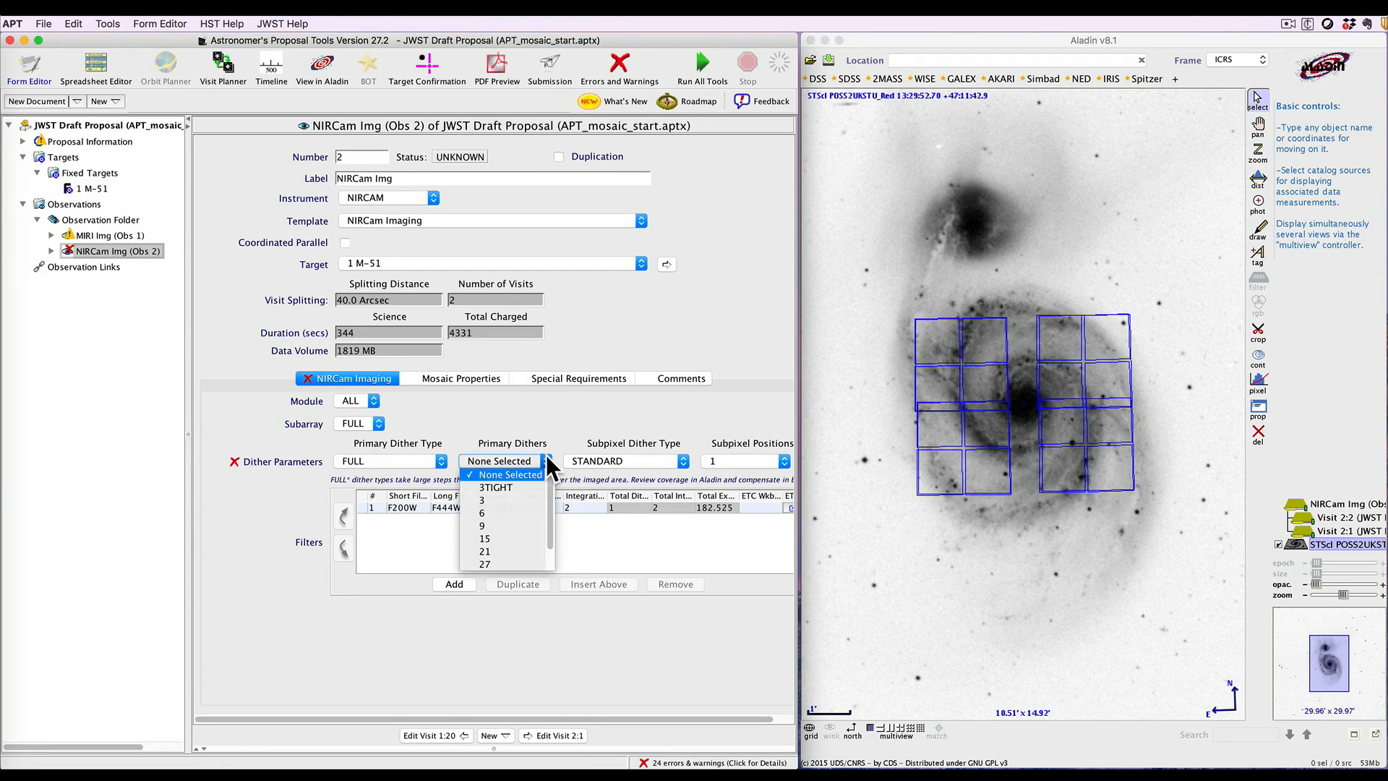
pyautogui.click(519, 484)
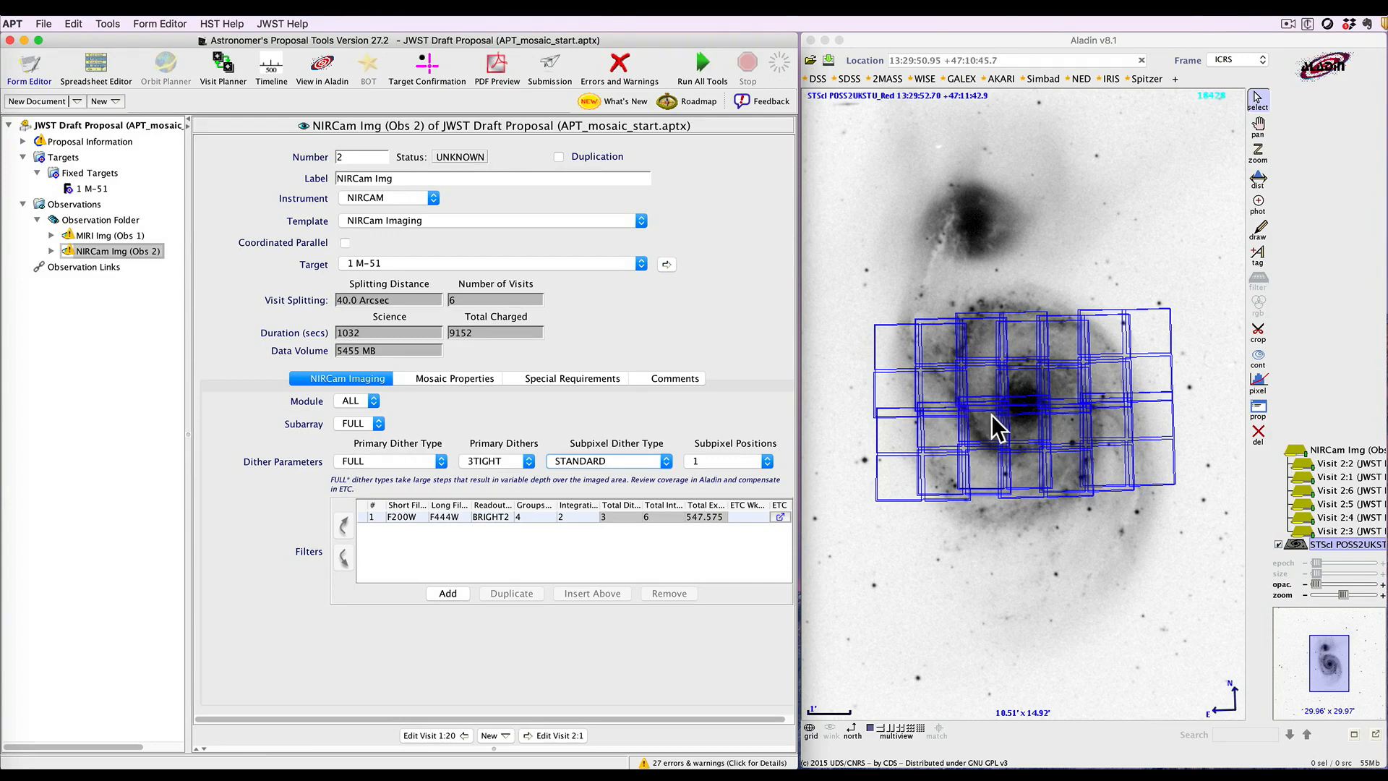
# Rotate the NIRCam mosaic footprint in Aladin to align with the galaxy's long axis
pyautogui.click(441, 459)
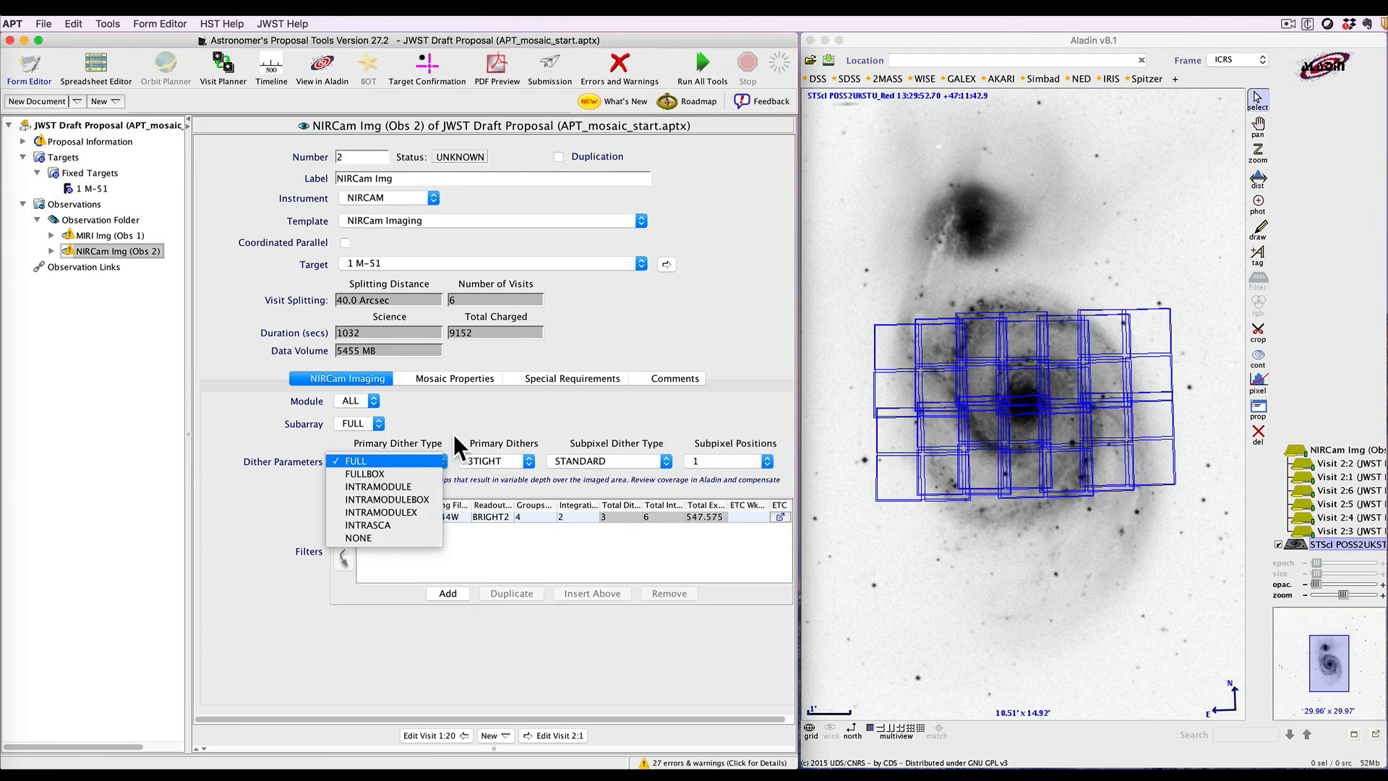
pyautogui.click(460, 430)
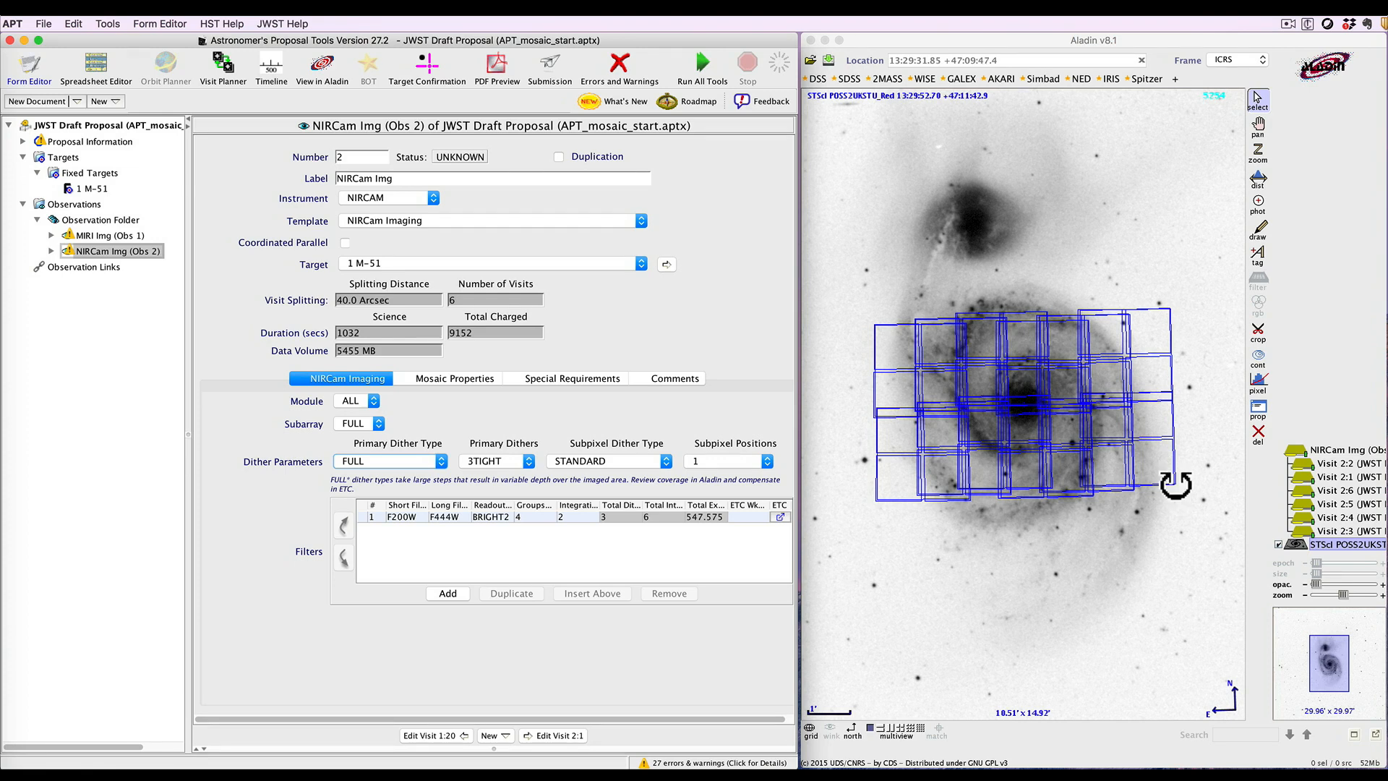
pyautogui.moveTo(1173, 482); pyautogui.dragTo(1030, 591)
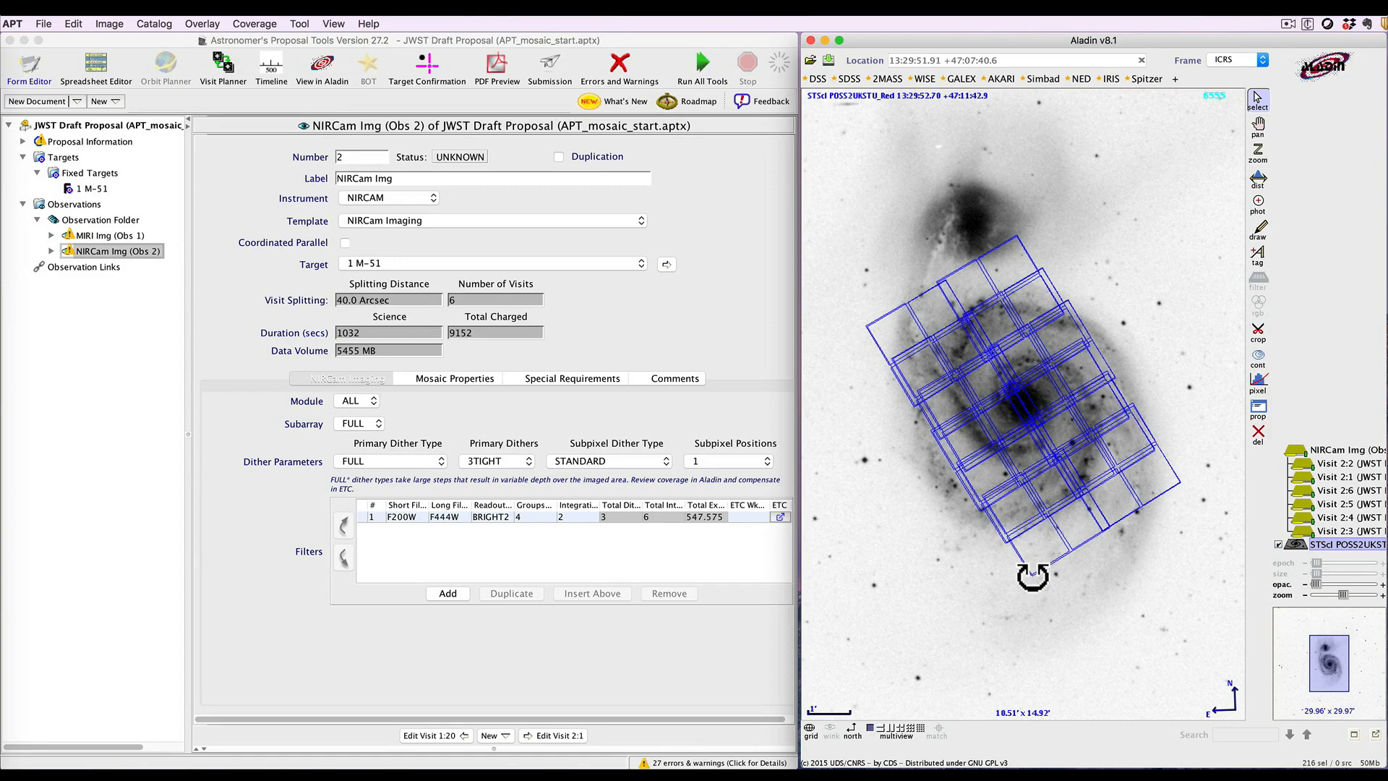
pyautogui.moveTo(1032, 576); pyautogui.dragTo(1078, 575)
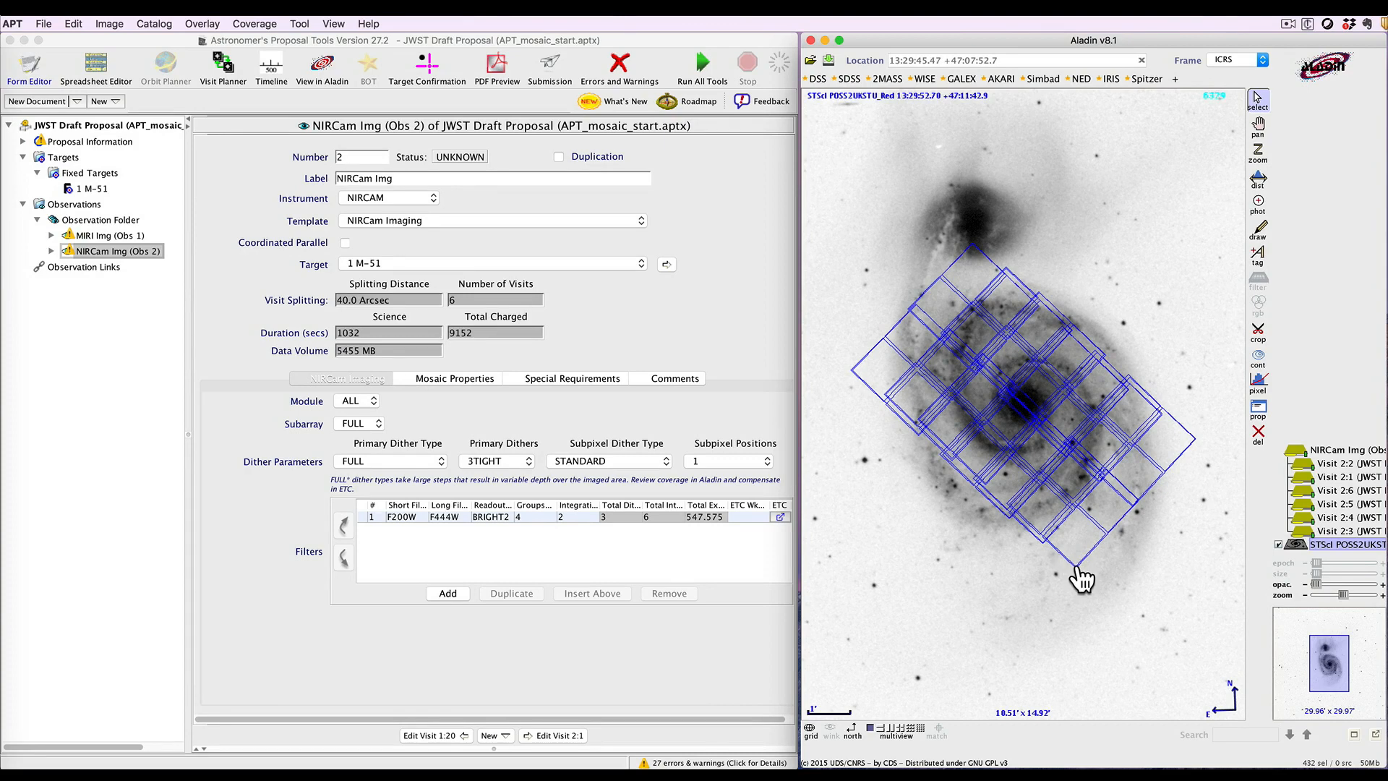
pyautogui.moveTo(1077, 574); pyautogui.dragTo(979, 596)
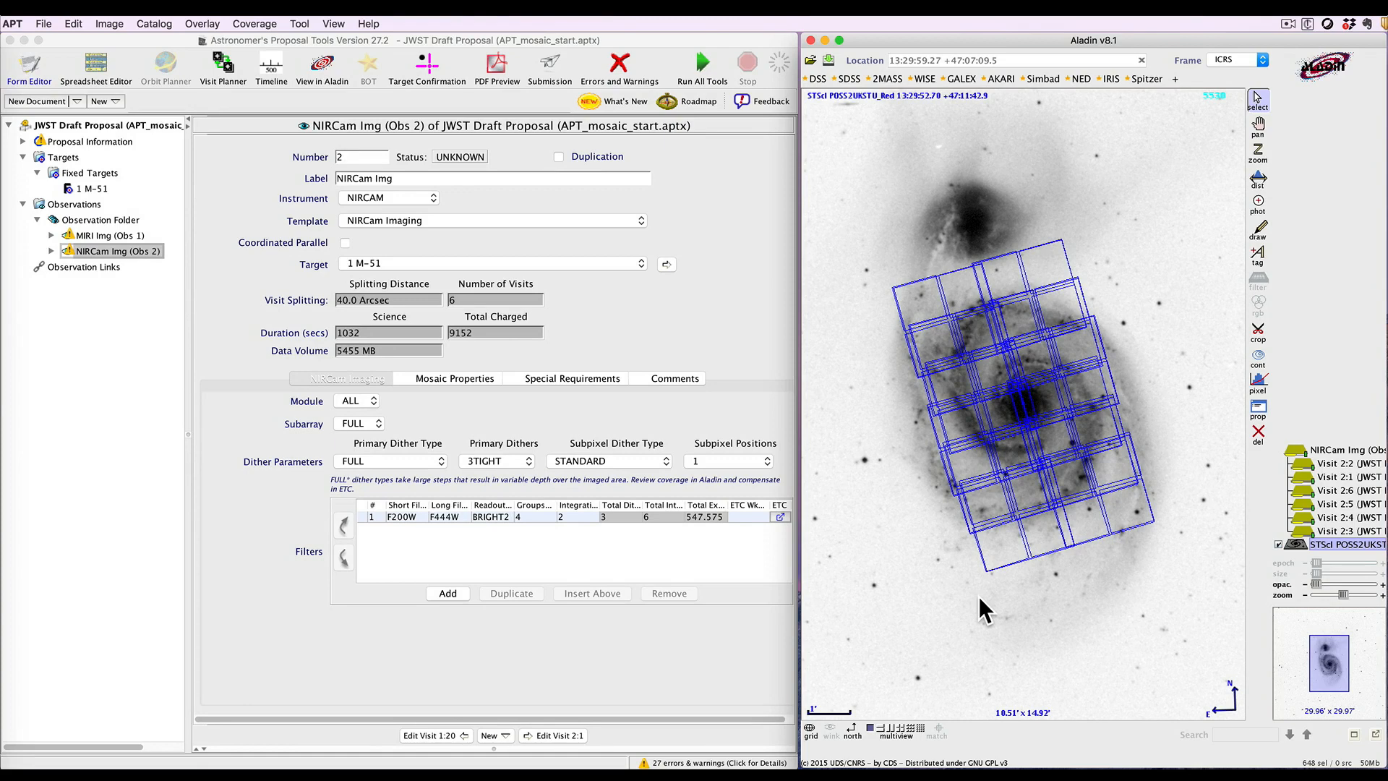
pyautogui.click(349, 378)
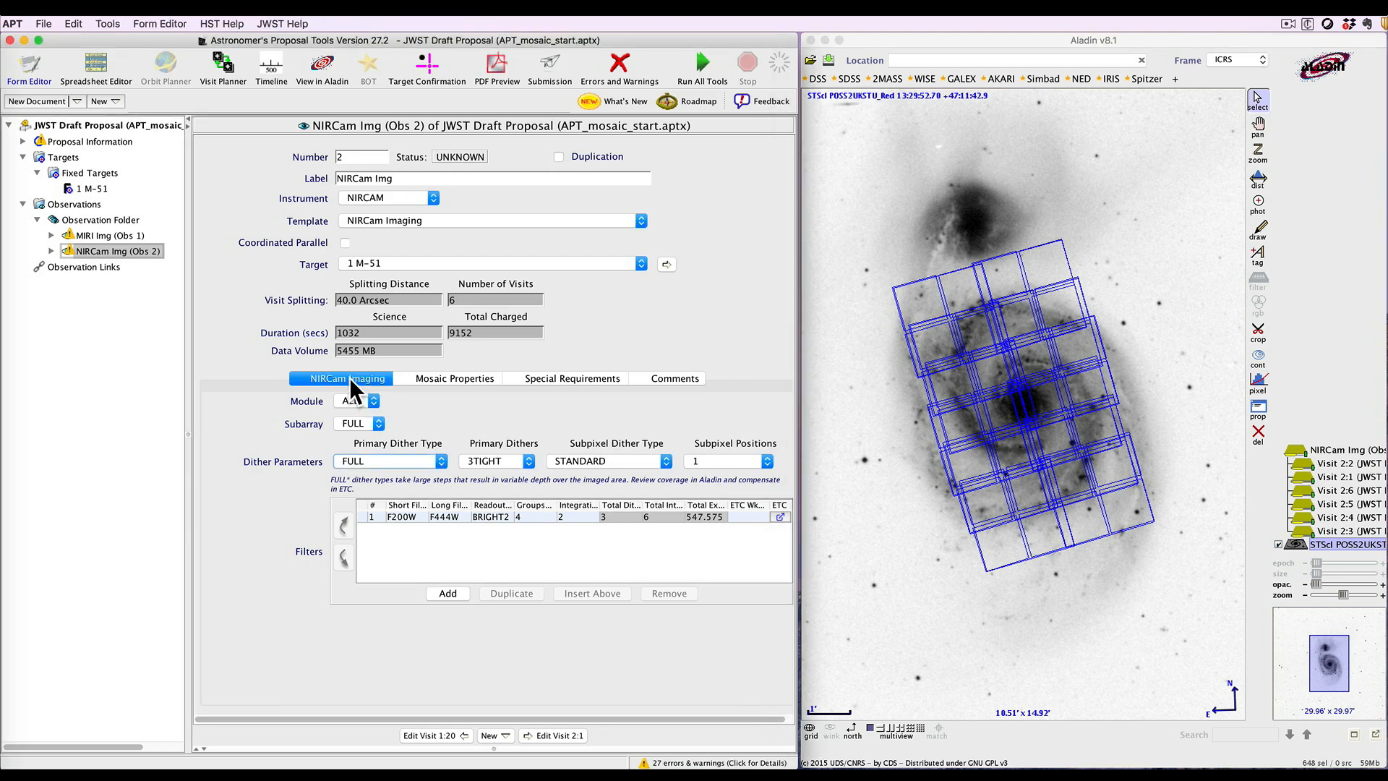
# Add a PA Range special requirement to the NIRCam observation, set using V3, from 285 to 315 degrees
pyautogui.click(561, 376)
pyautogui.click(500, 472)
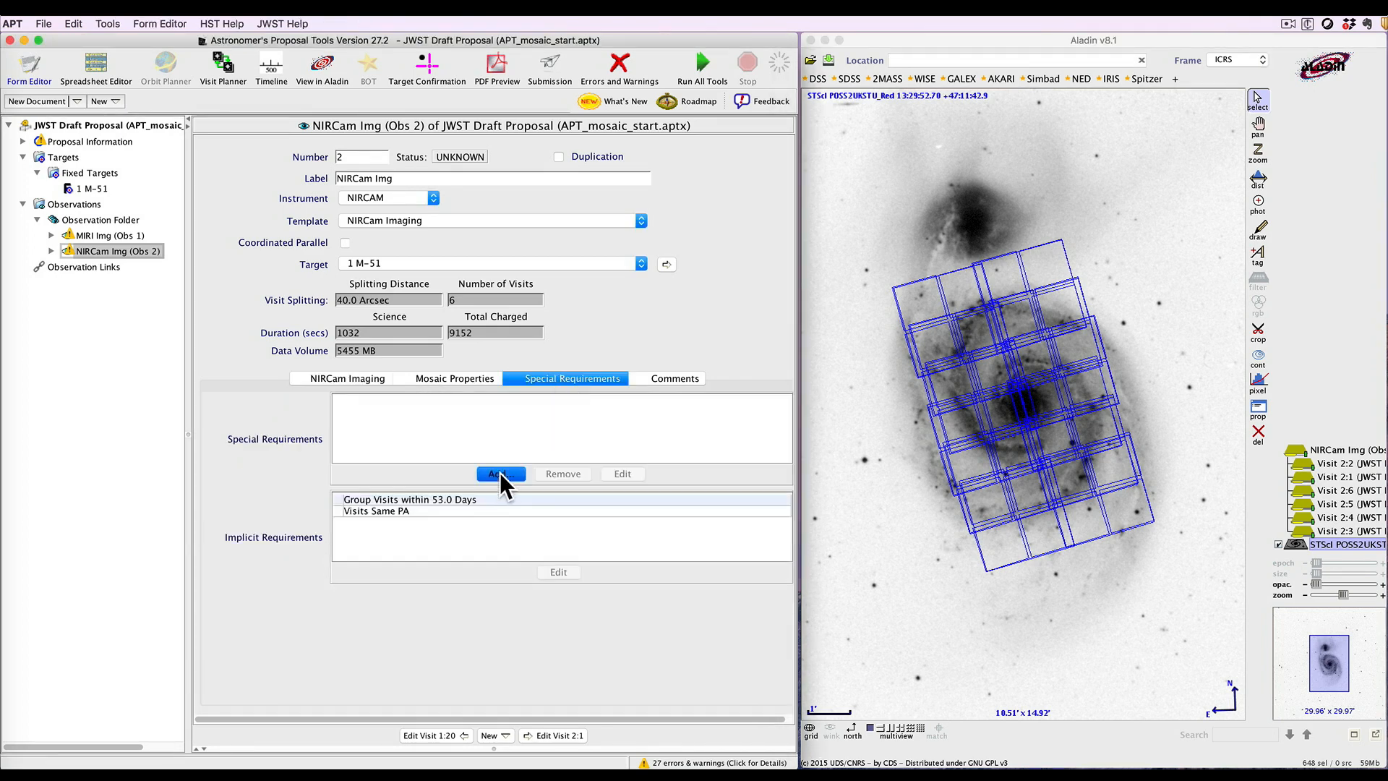
pyautogui.moveTo(544, 488)
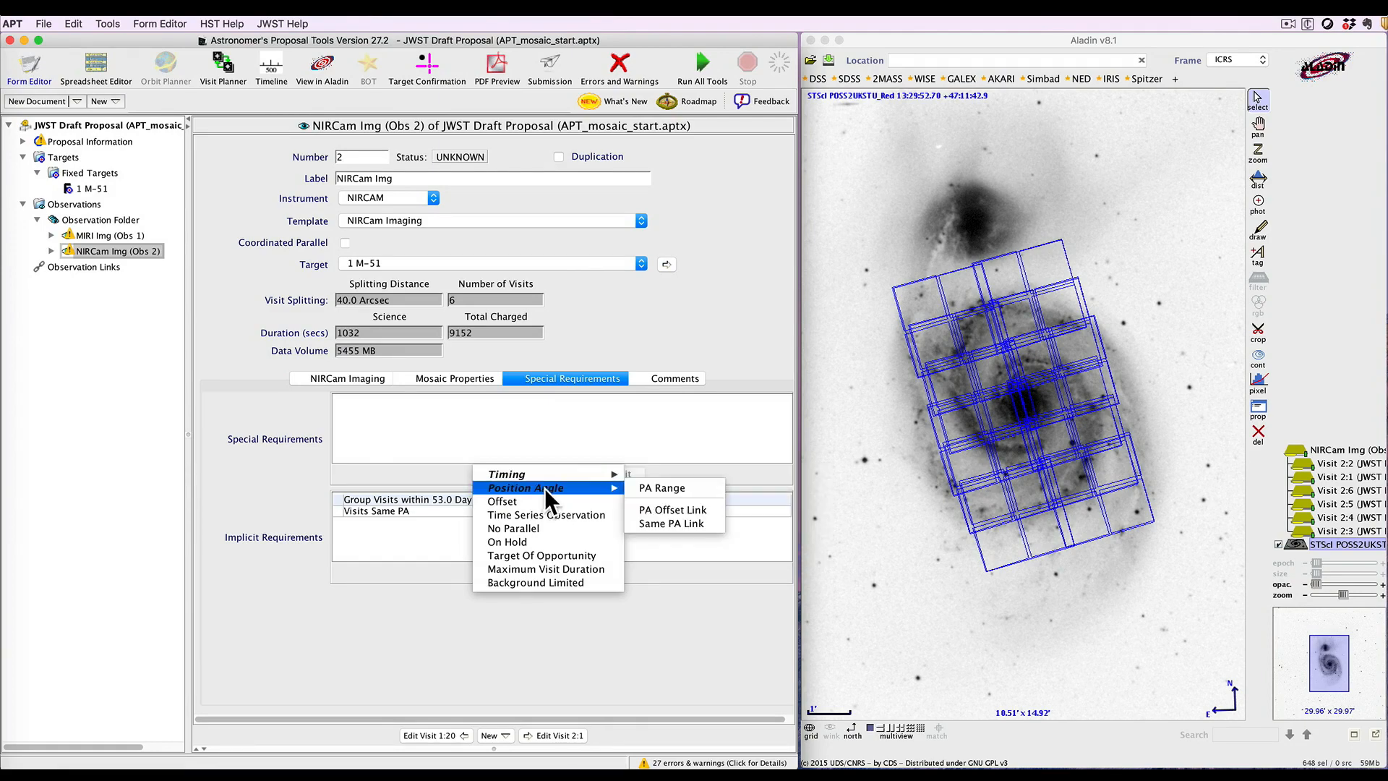
pyautogui.click(649, 488)
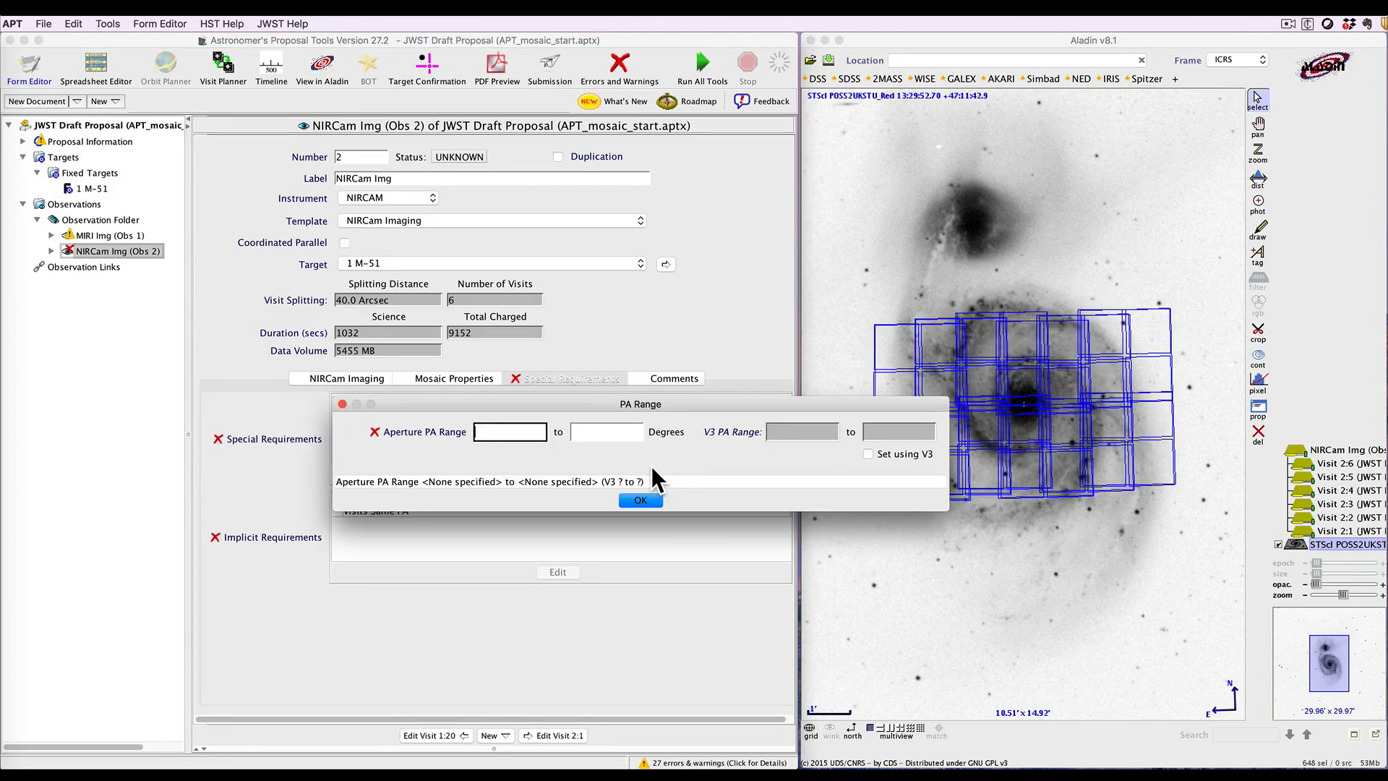
pyautogui.click(868, 453)
pyautogui.click(800, 433)
pyautogui.write('285')
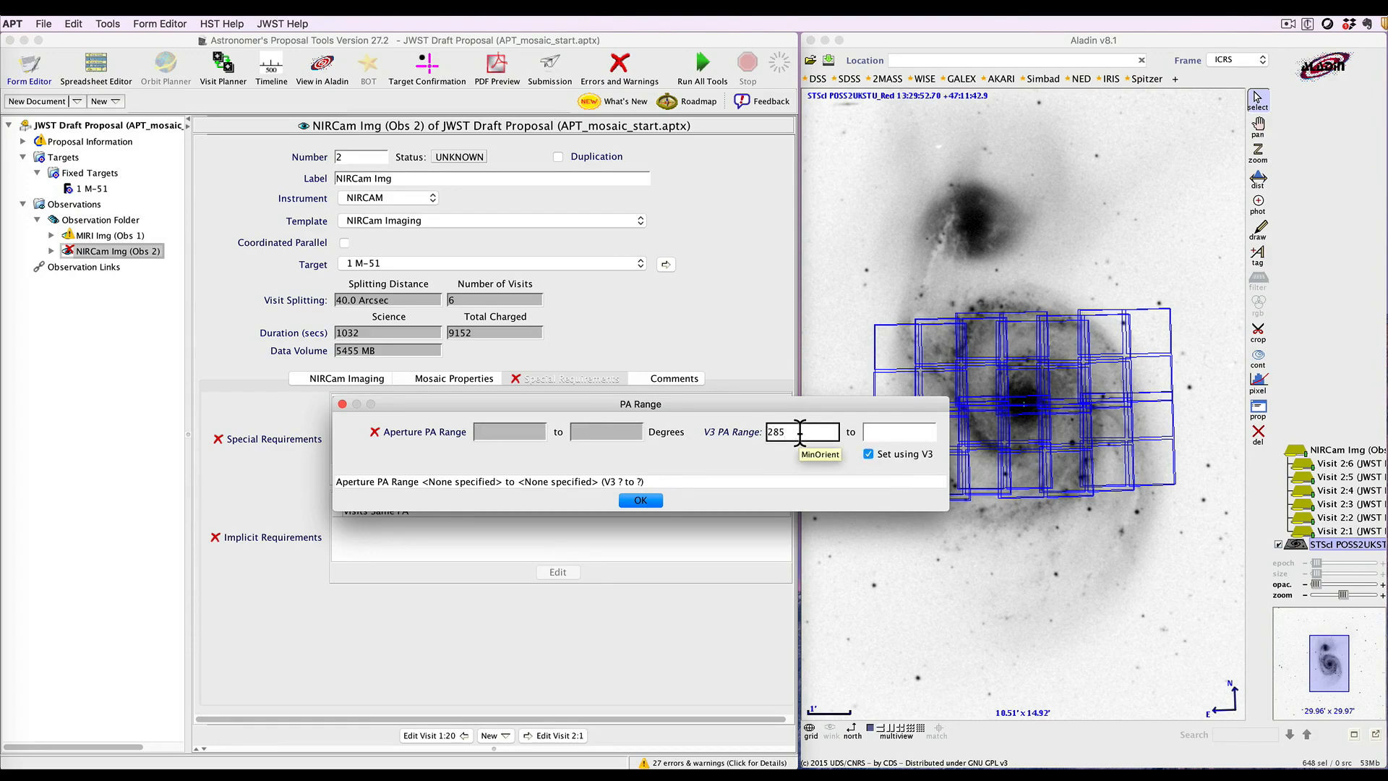
pyautogui.press('Tab')
pyautogui.write('315')
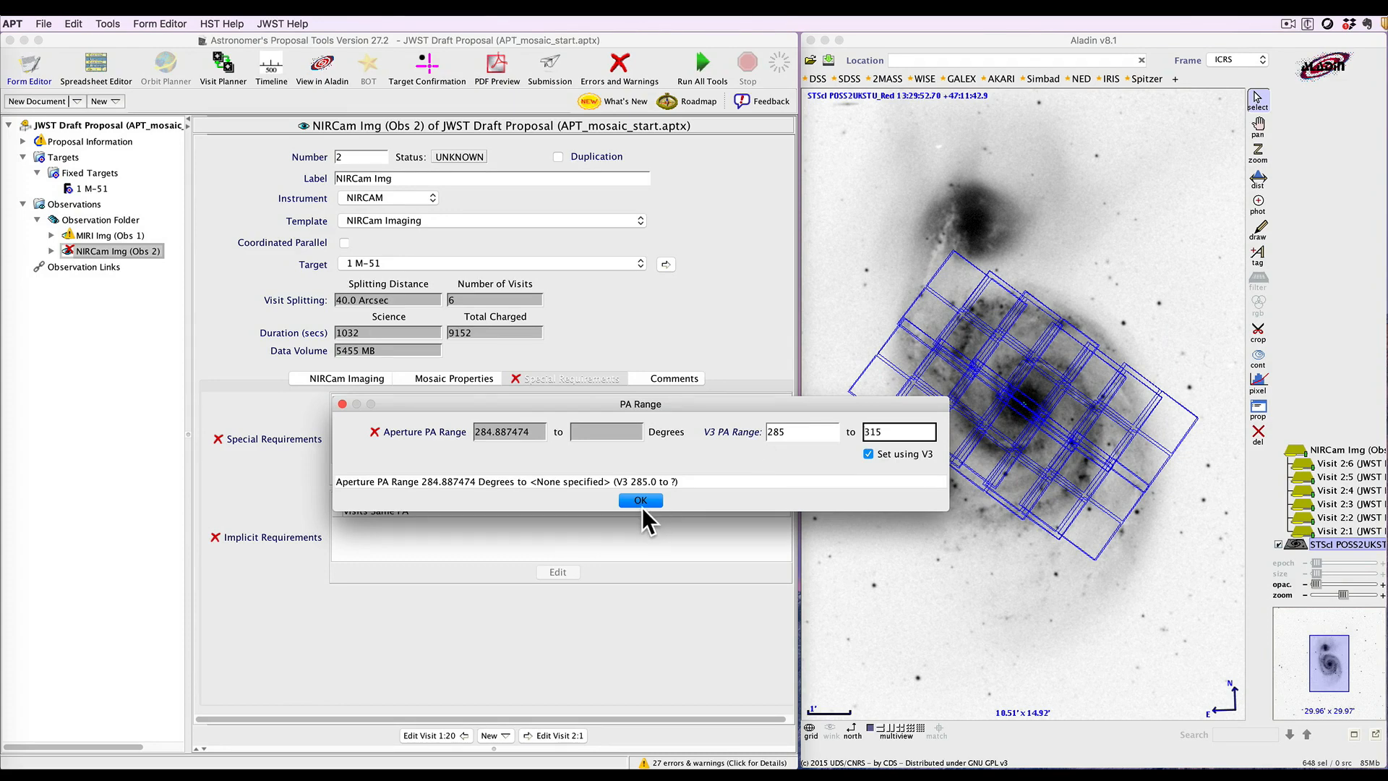
pyautogui.click(641, 501)
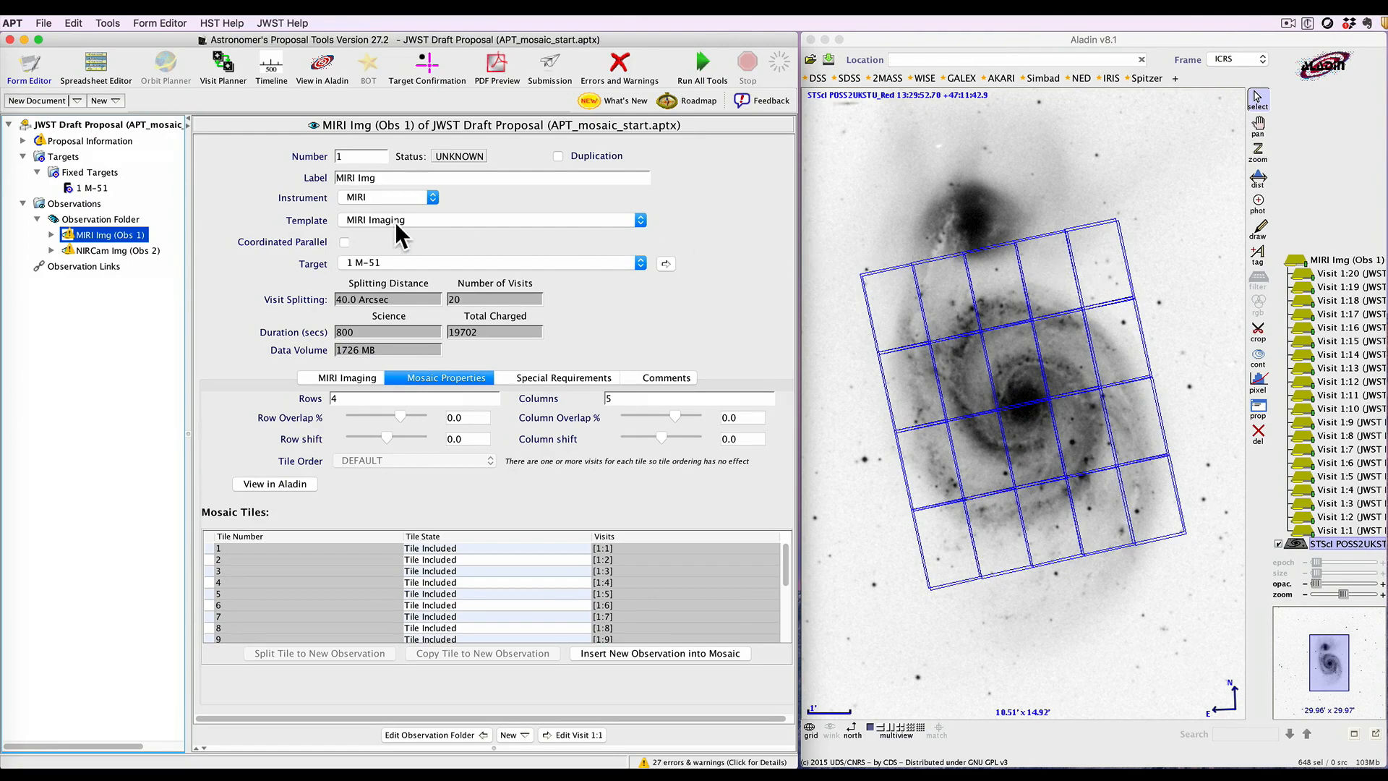
# Expand the MIRI observation and inspect several individual visit footprints in Aladin
pyautogui.click(52, 233)
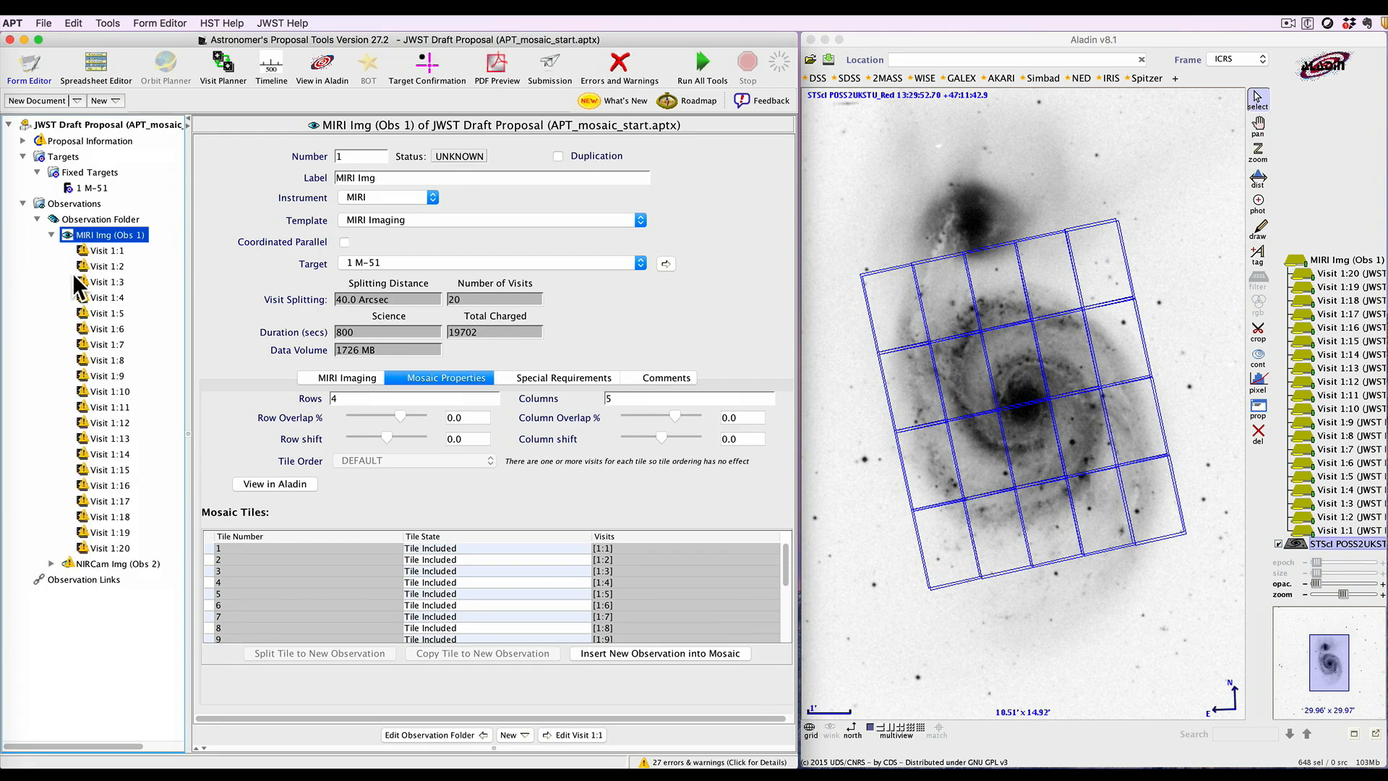
pyautogui.click(106, 390)
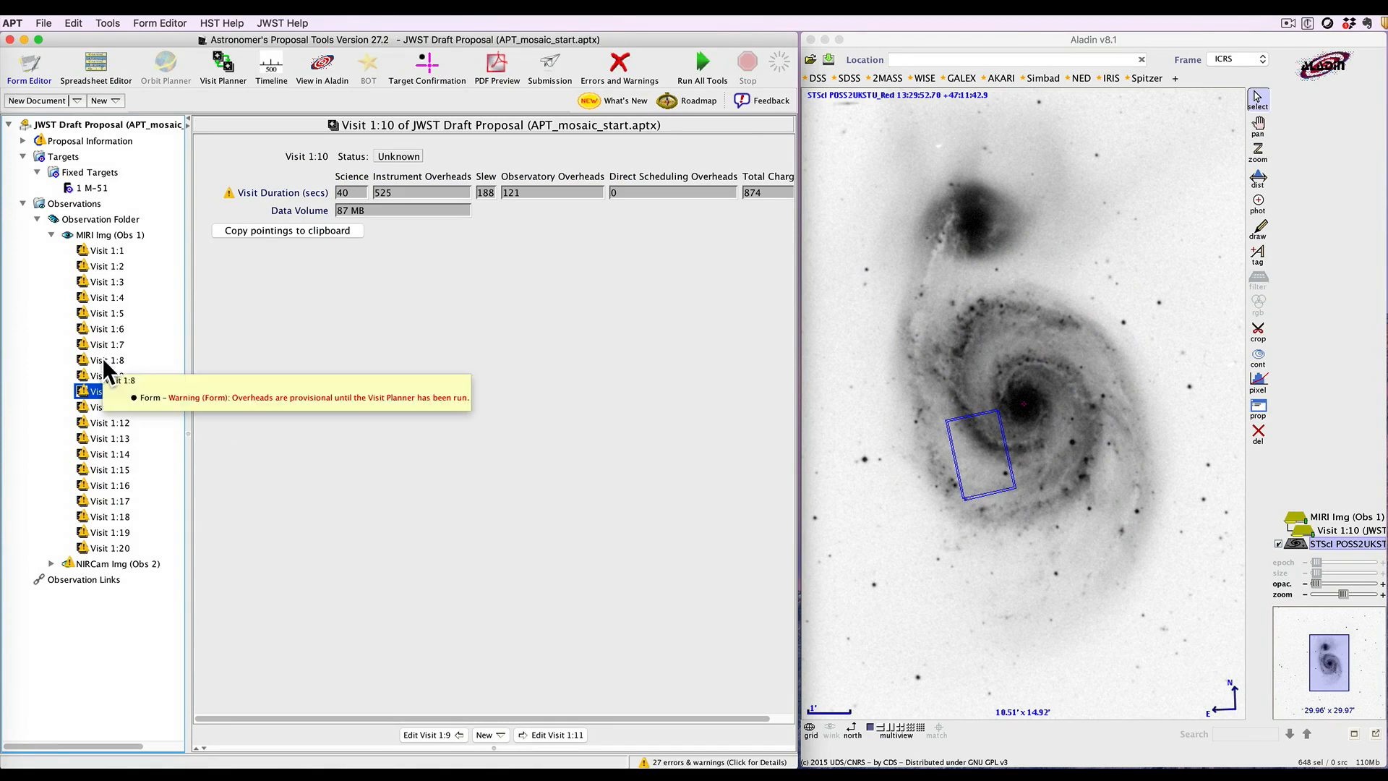
pyautogui.click(103, 358)
pyautogui.click(97, 296)
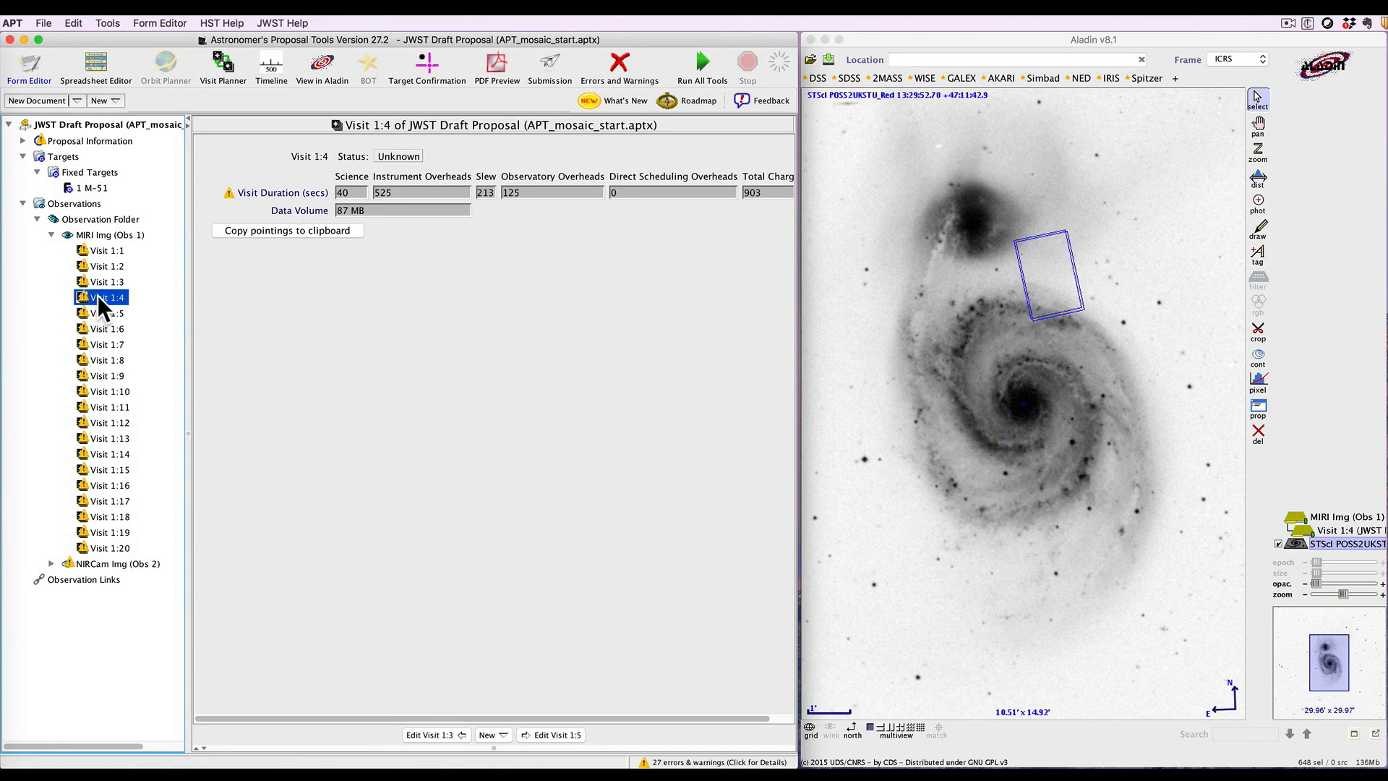
pyautogui.click(103, 251)
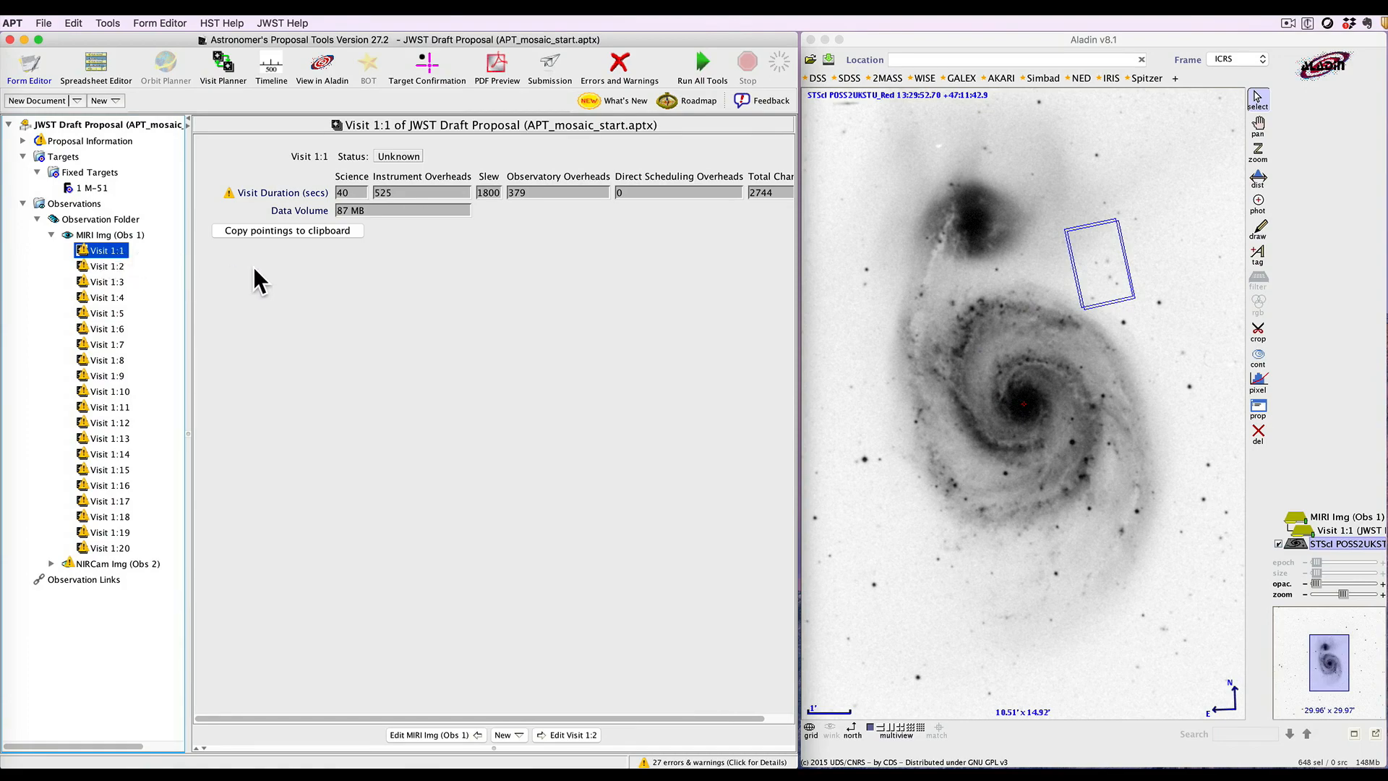
pyautogui.click(114, 234)
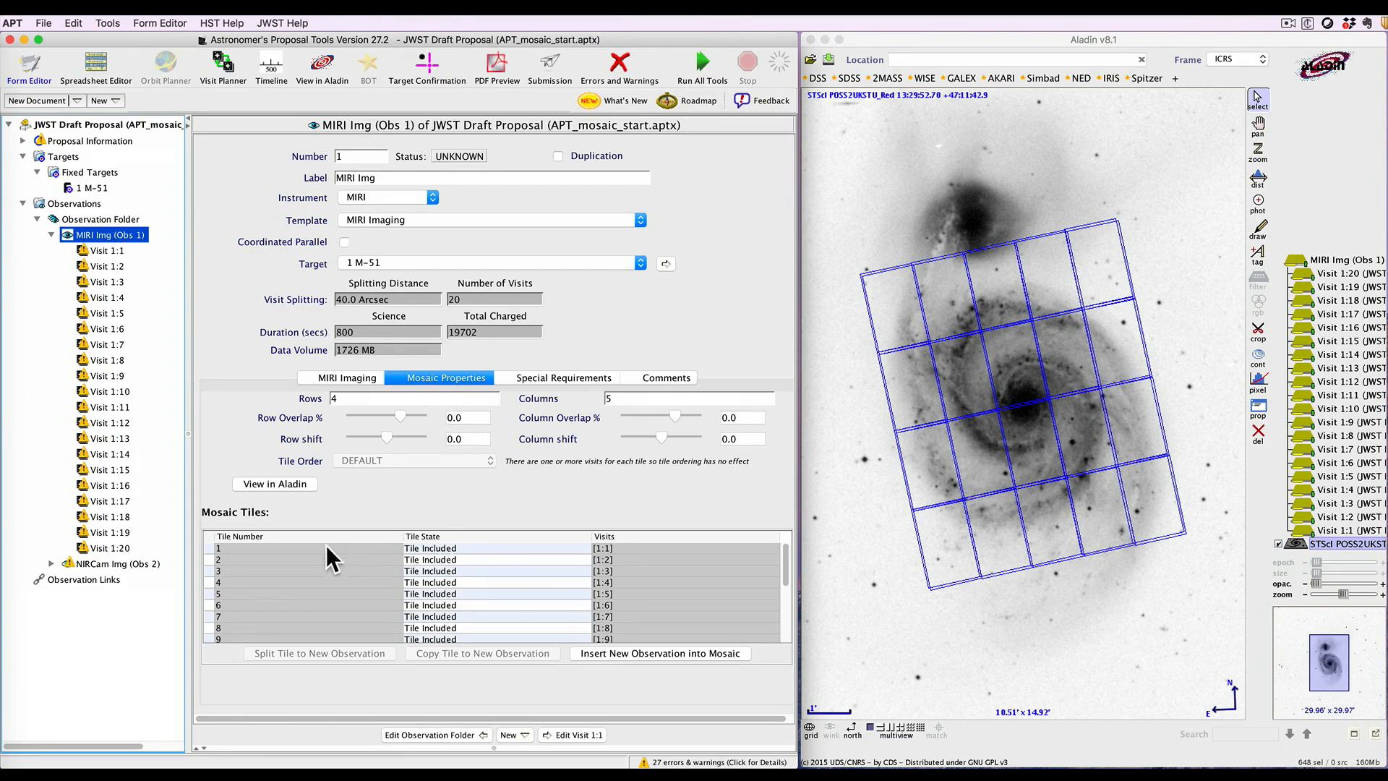
# Set tile 1 of the MIRI mosaic to Tile Removed and review the observation's tabs
pyautogui.click(469, 549)
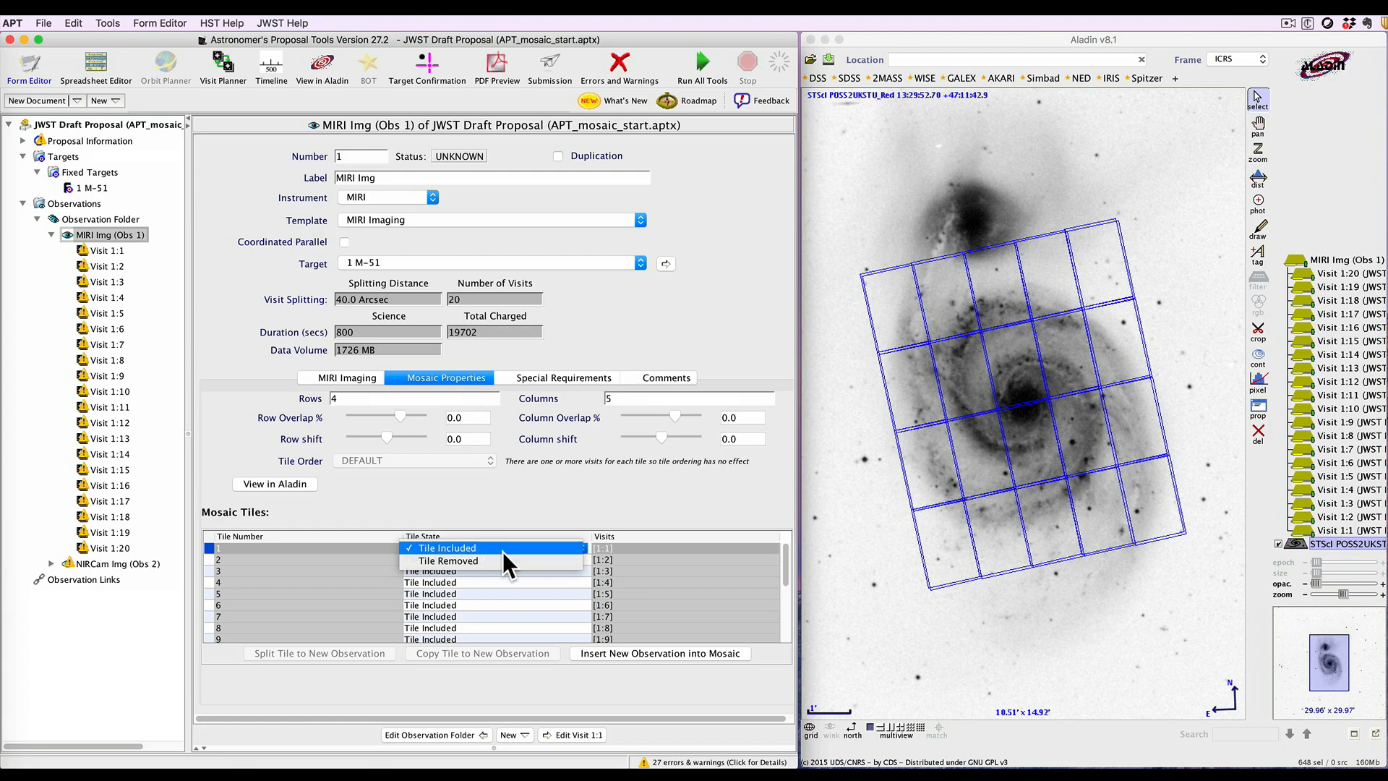
pyautogui.click(484, 562)
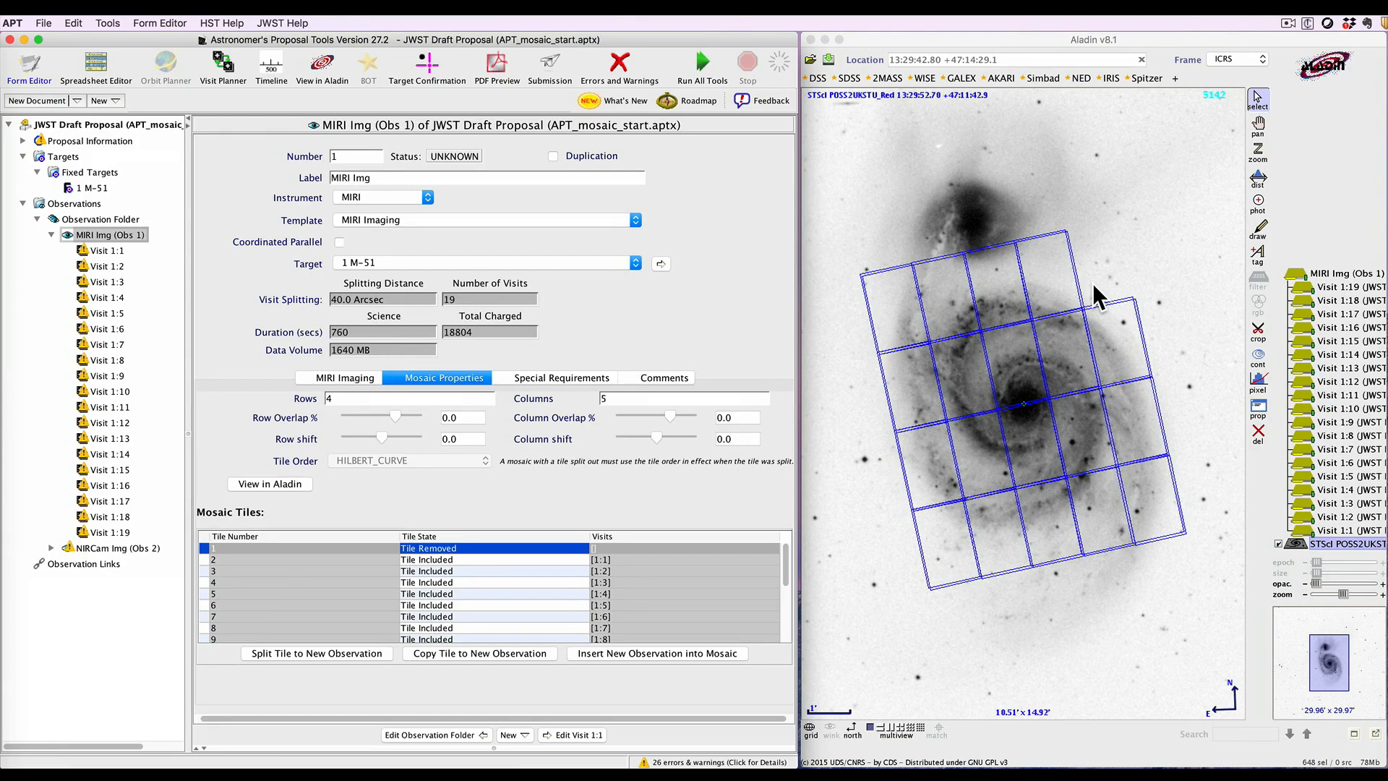
pyautogui.click(338, 379)
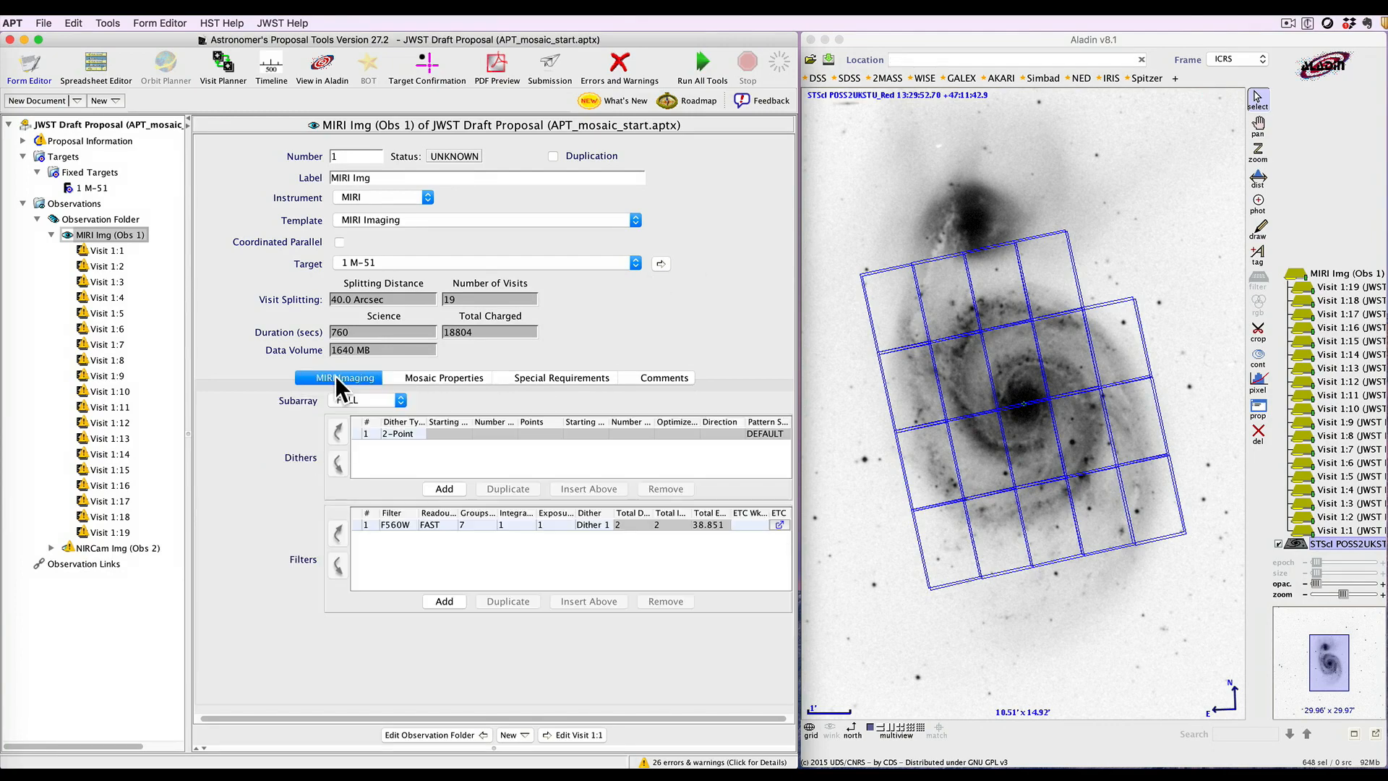
pyautogui.click(541, 379)
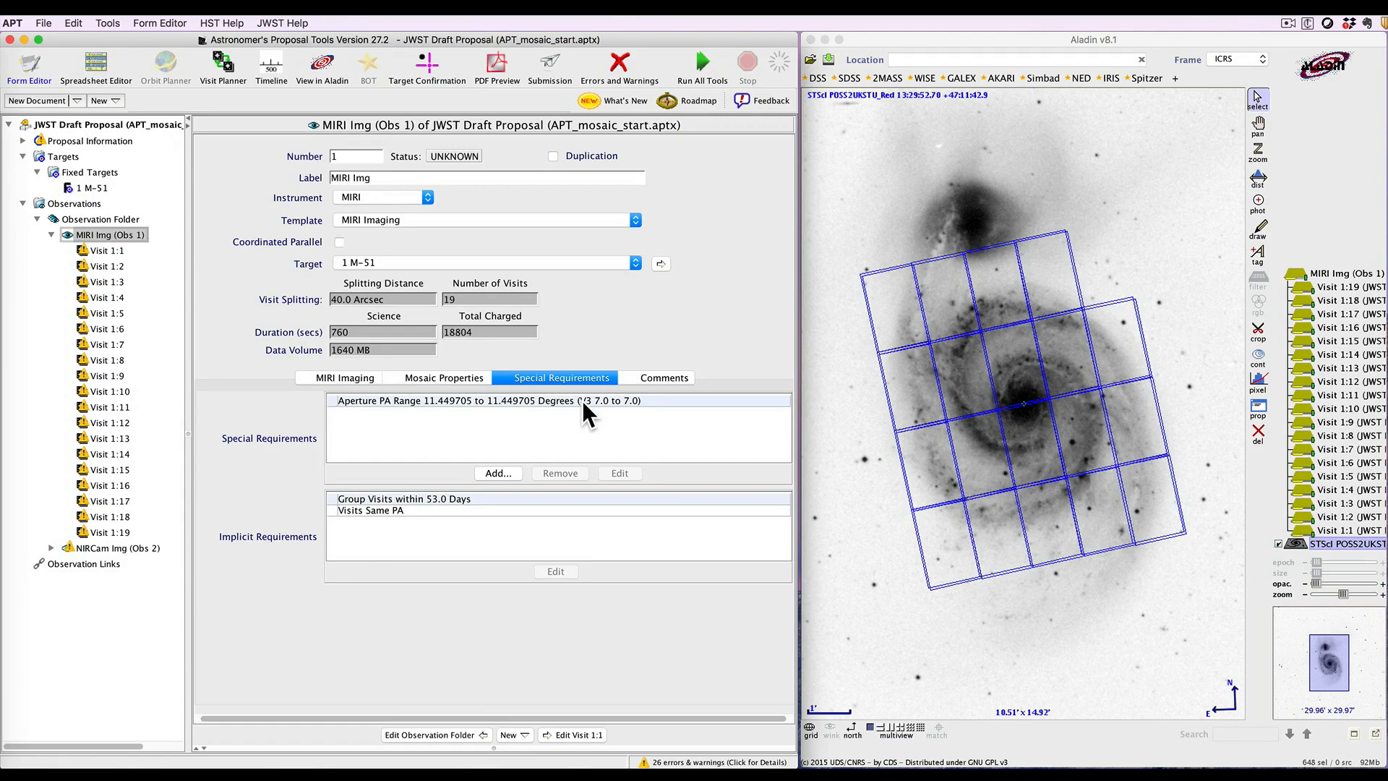
pyautogui.click(416, 379)
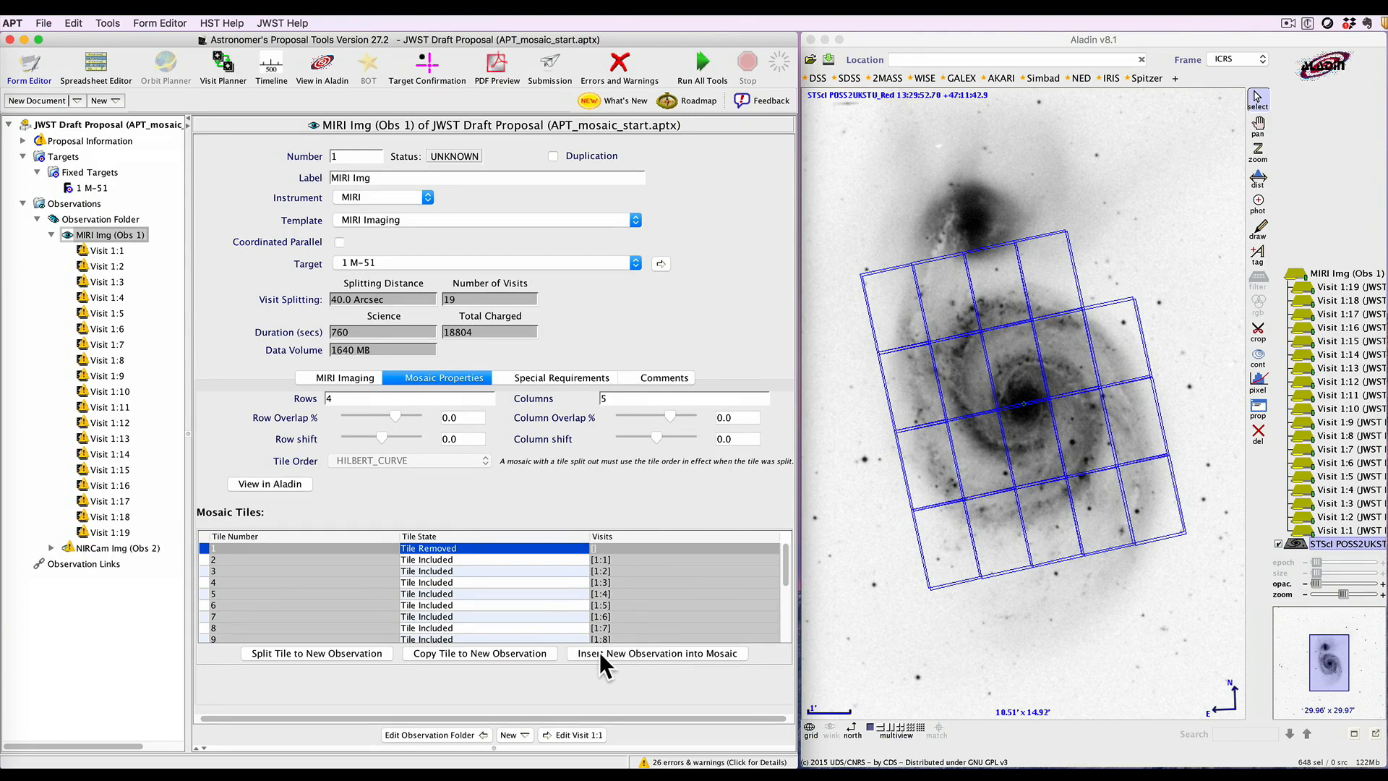
# Insert a new observation into the MIRI mosaic and locate it in the mosaic group
pyautogui.click(621, 652)
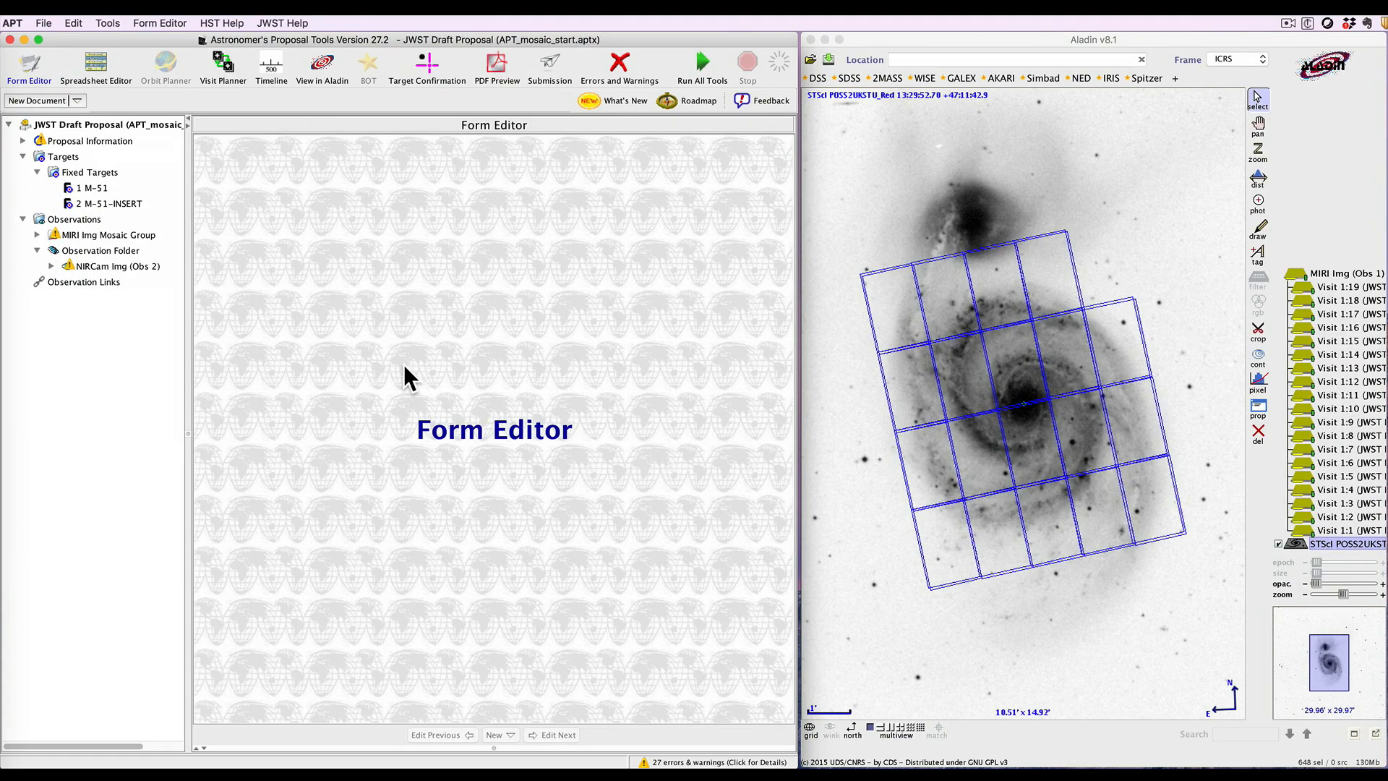
pyautogui.click(118, 202)
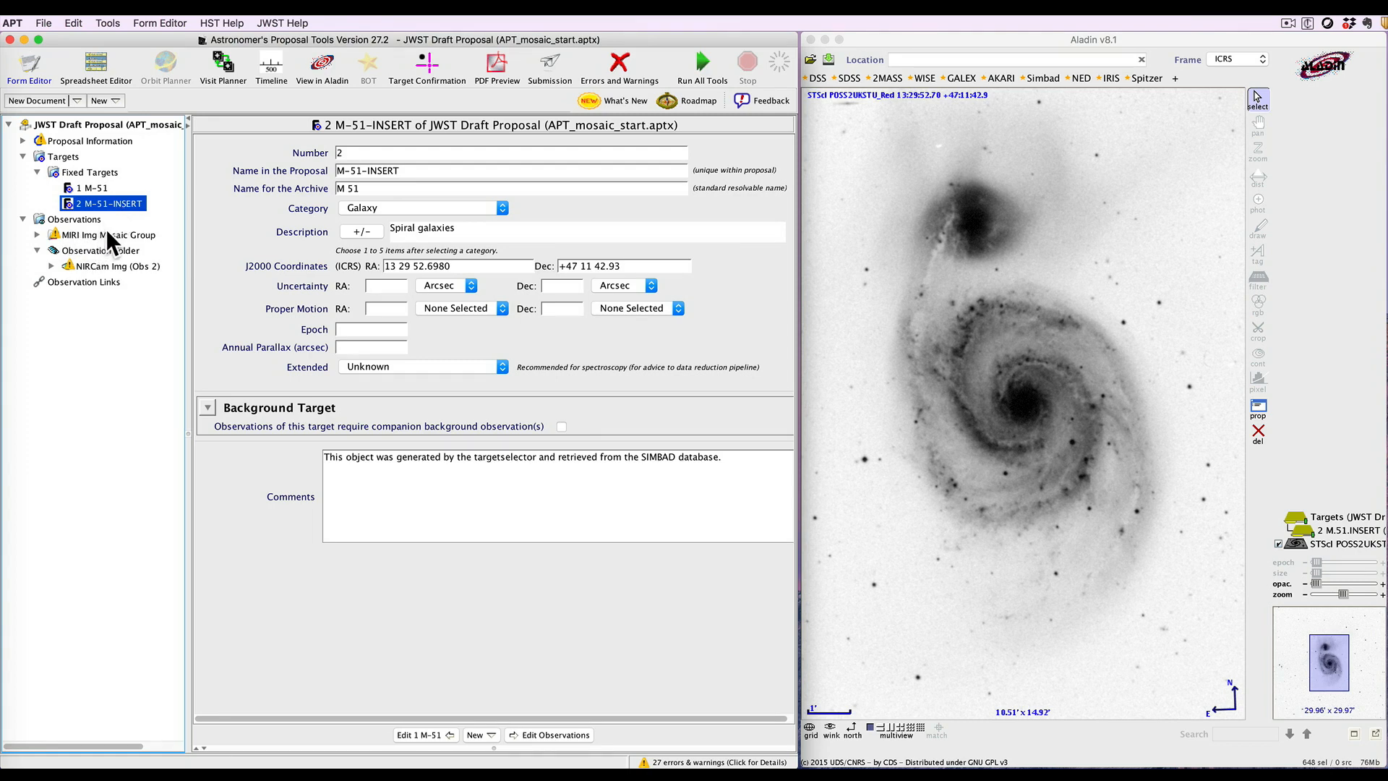
pyautogui.click(37, 235)
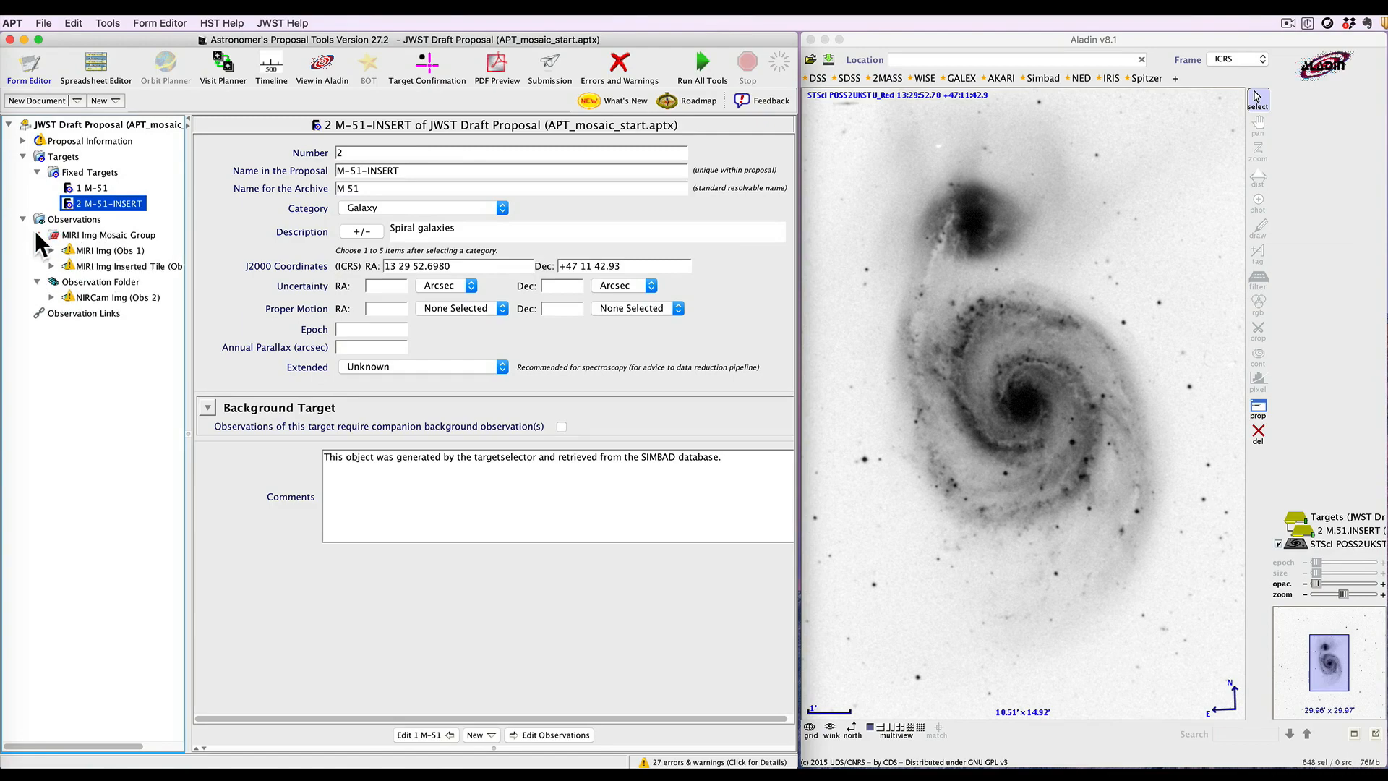
pyautogui.click(91, 250)
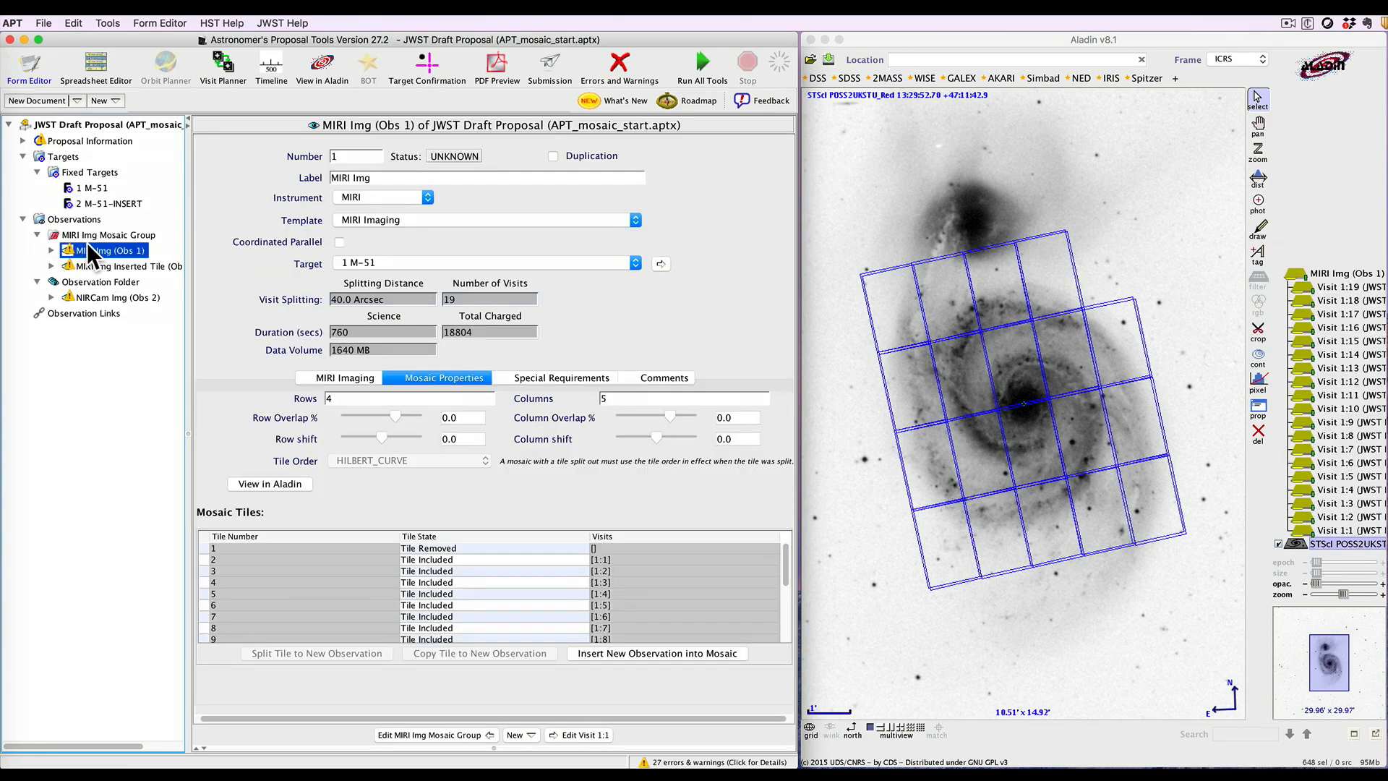
# Move the inserted tile's footprint onto the companion galaxy in Aladin and commit all pending changes
pyautogui.click(97, 264)
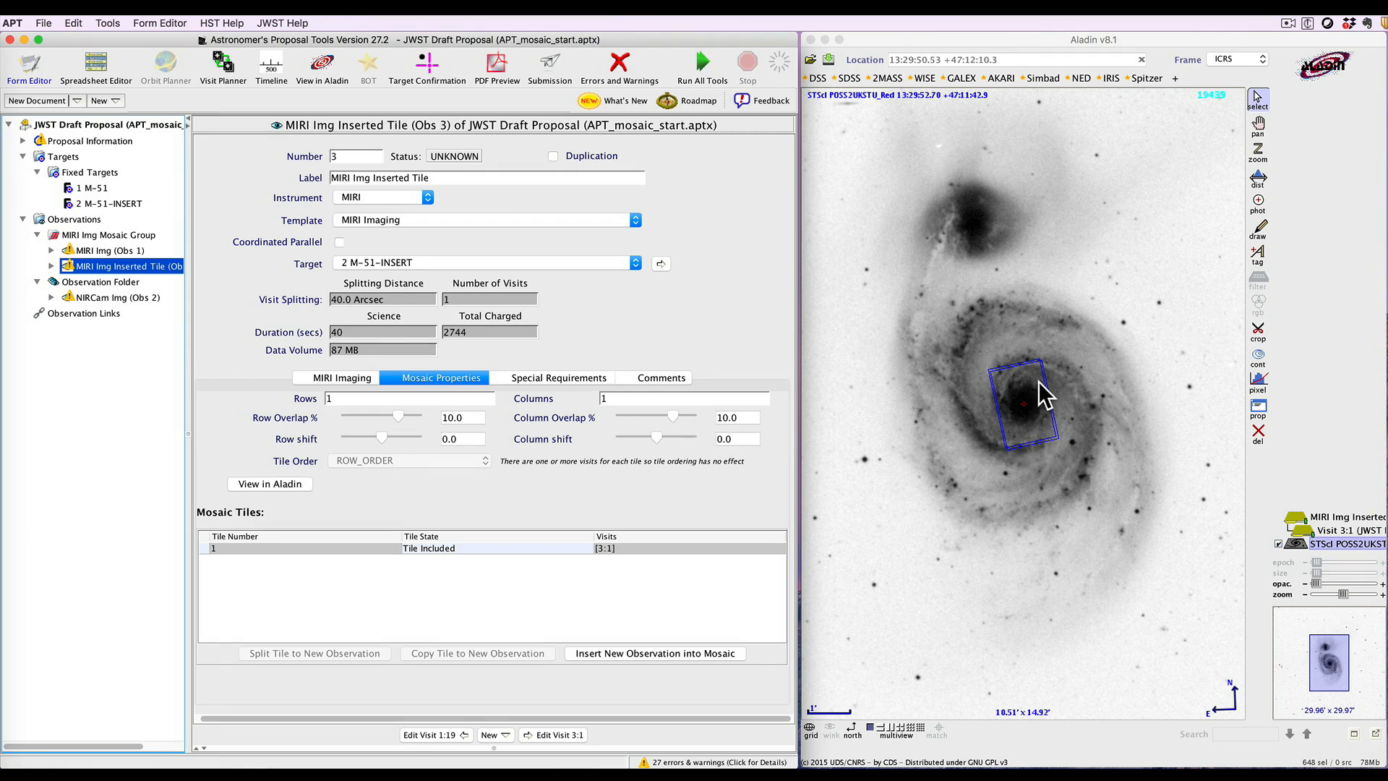
pyautogui.moveTo(1047, 386); pyautogui.dragTo(997, 194)
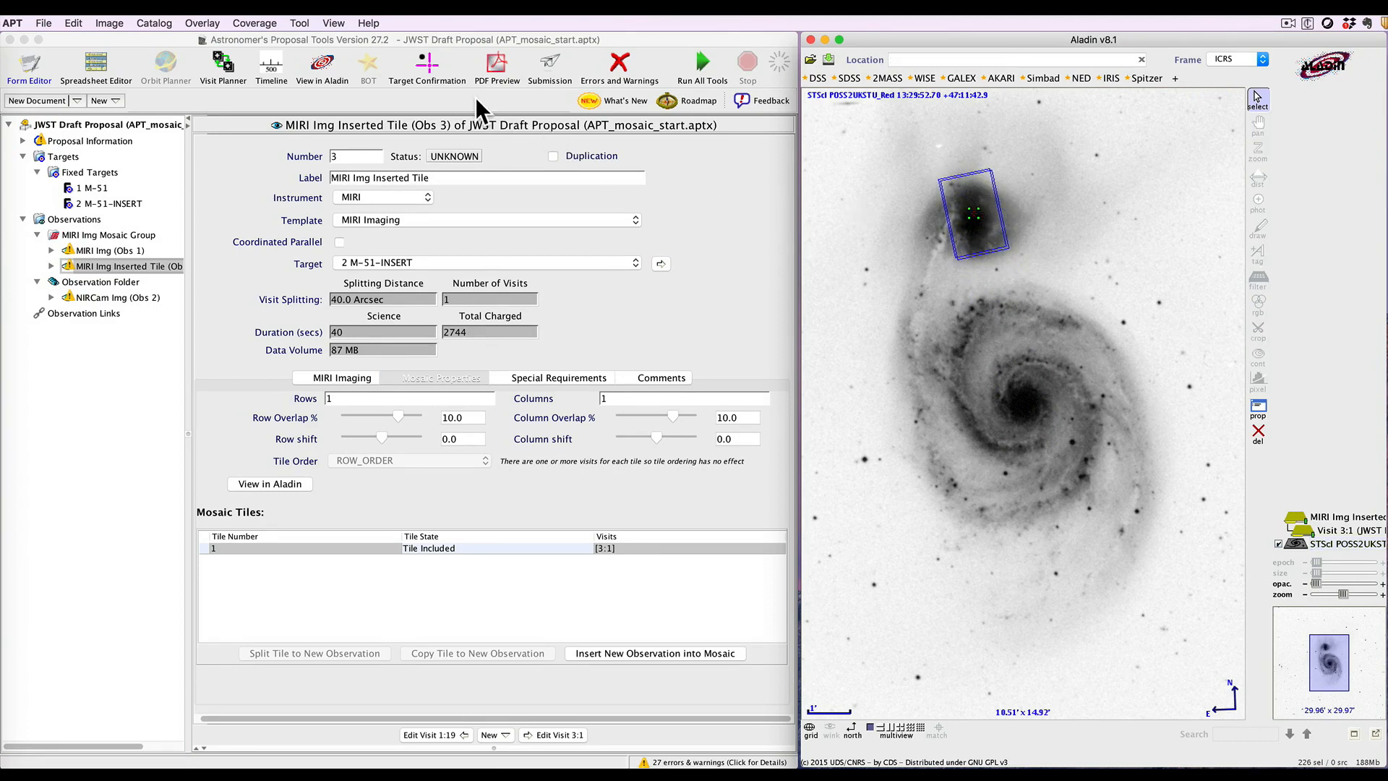
pyautogui.click(321, 67)
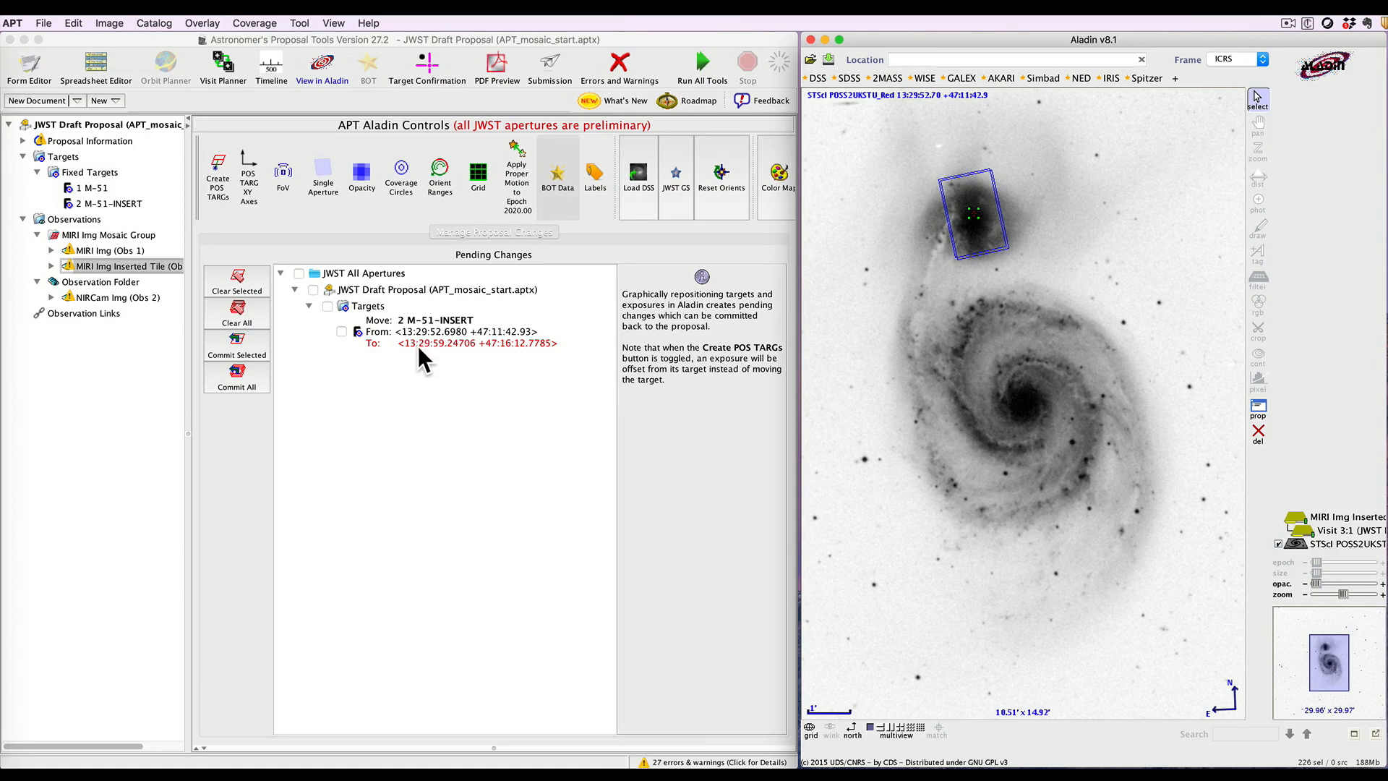
pyautogui.click(241, 379)
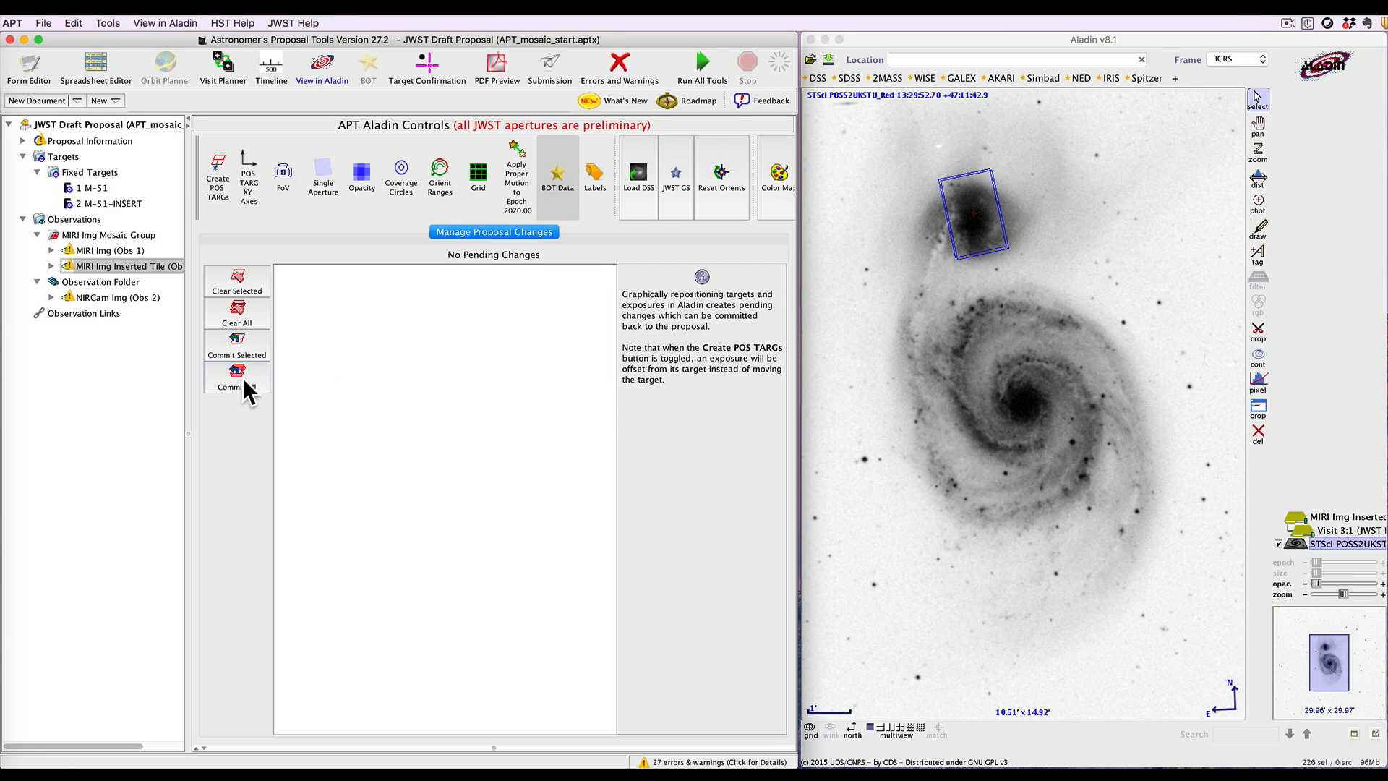
# Review the inserted target's coordinates and the MIRI mosaic group's observations
pyautogui.click(130, 204)
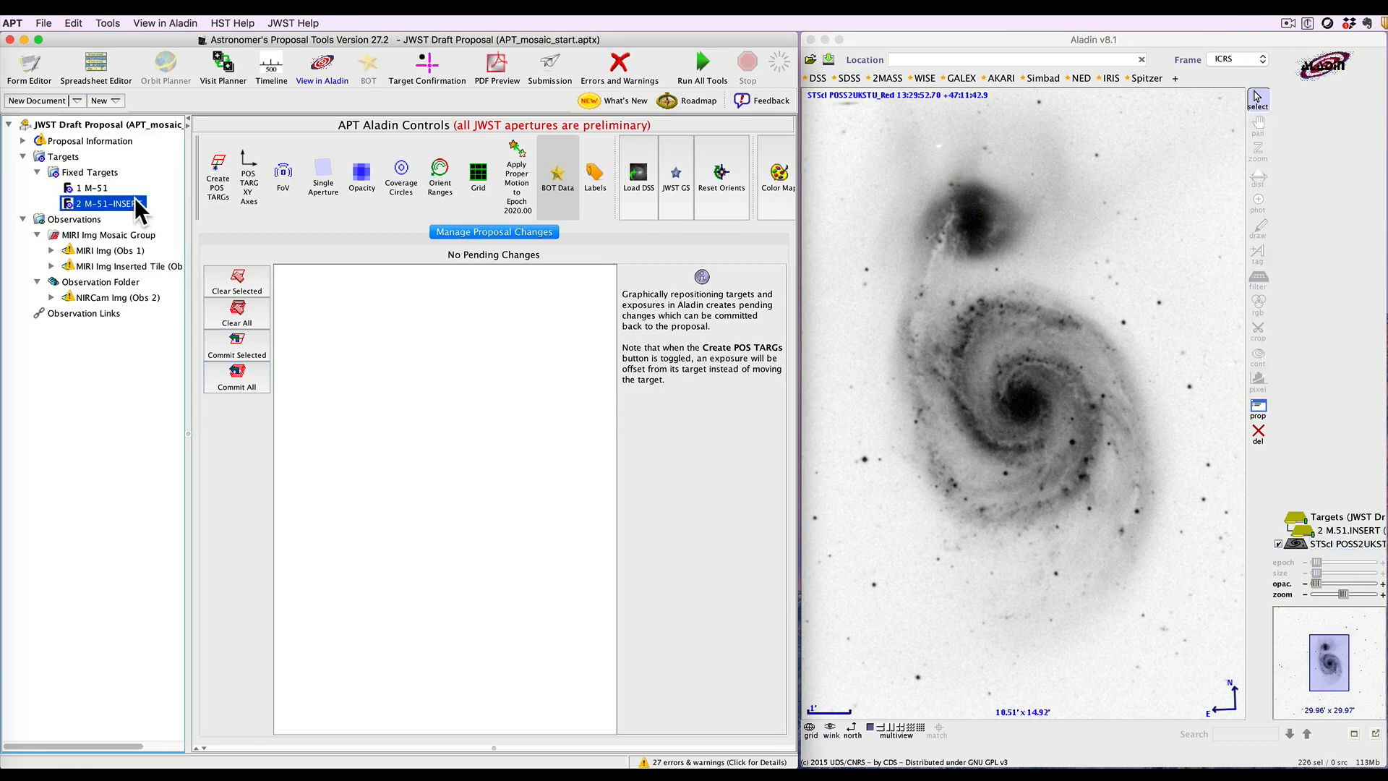
pyautogui.click(34, 65)
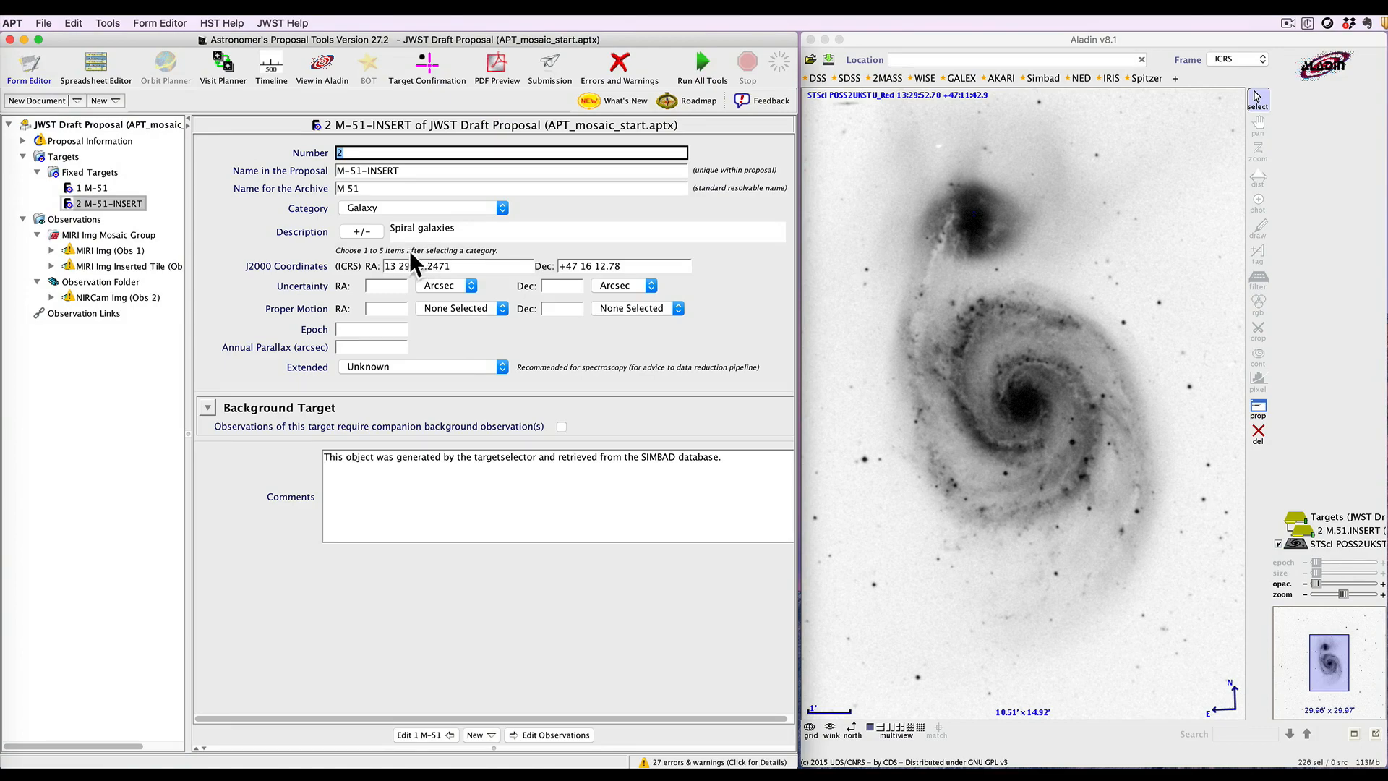
pyautogui.click(110, 233)
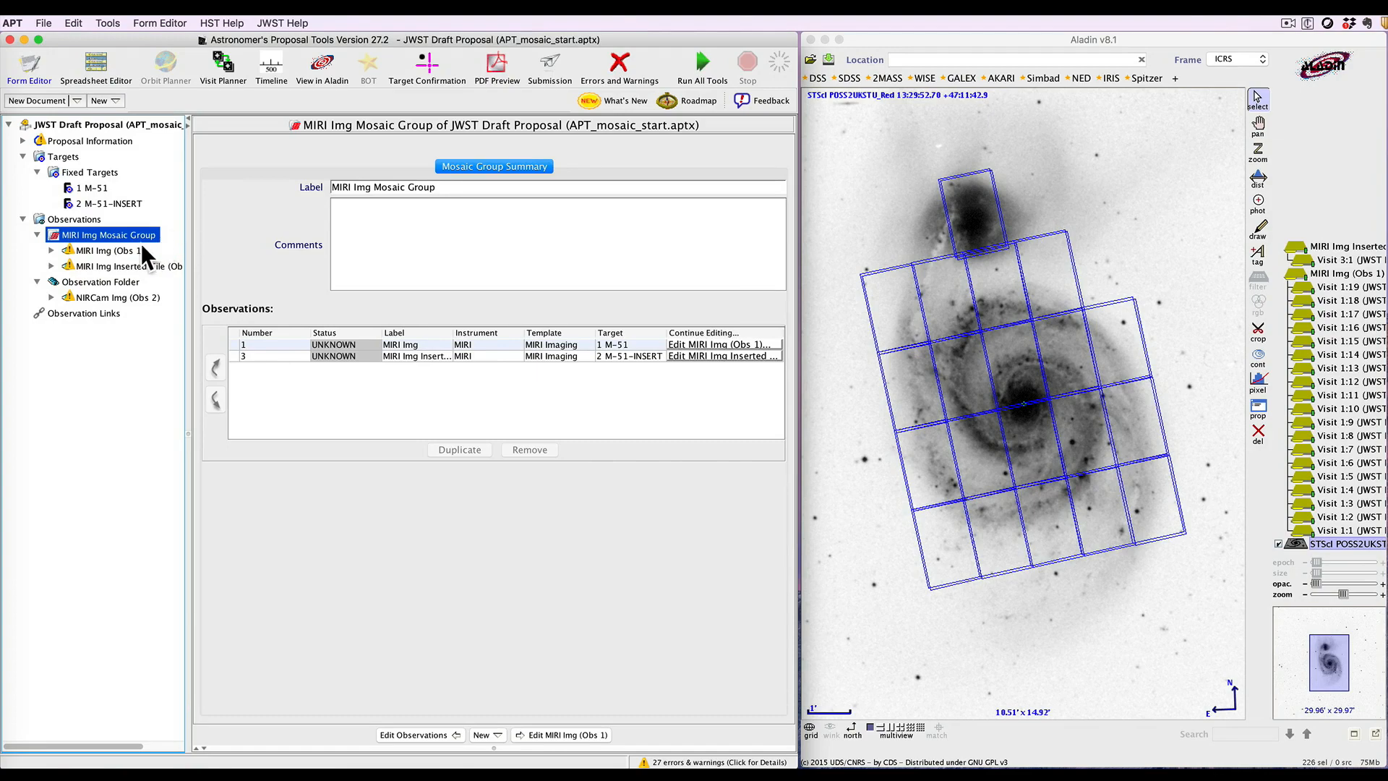
pyautogui.click(108, 251)
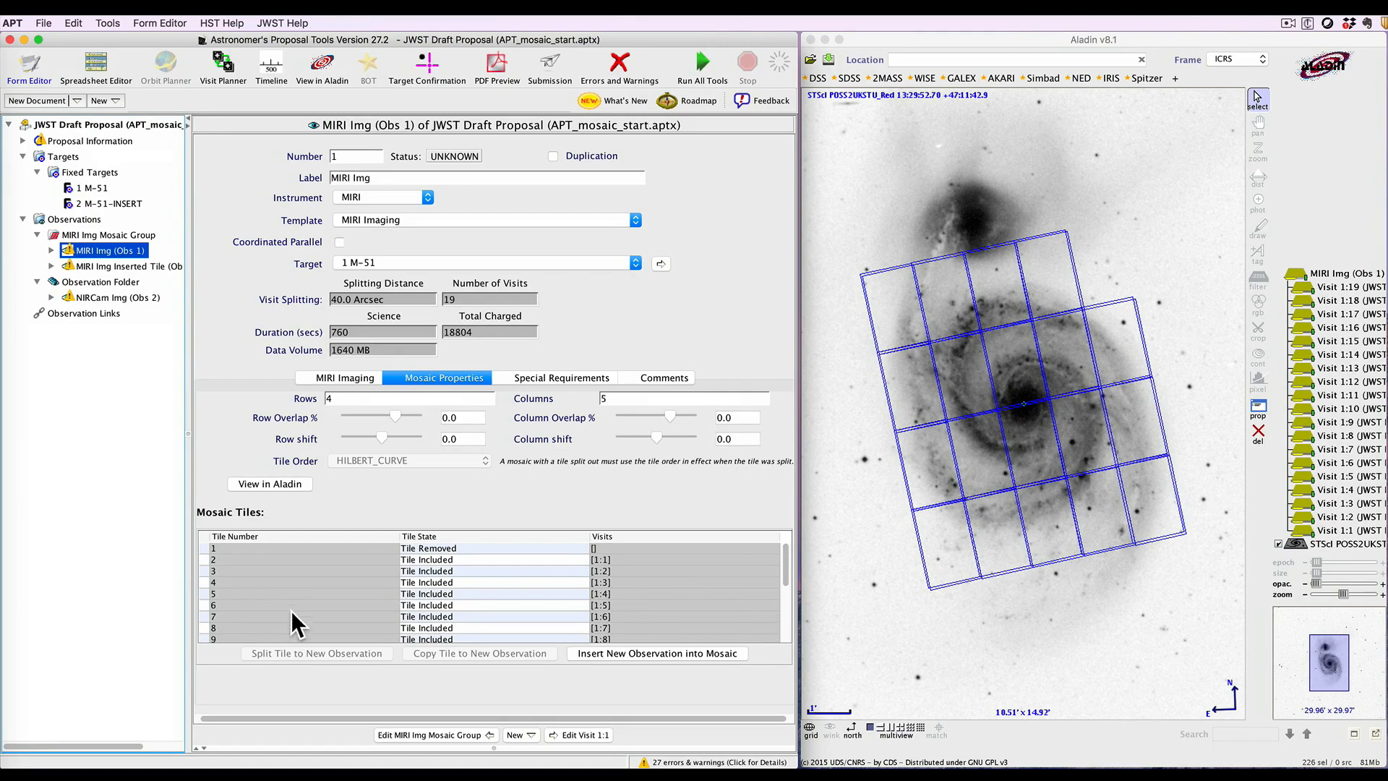
# Split tile 11 of the MIRI mosaic off into a new observation
pyautogui.scroll(-1, 291, 591)
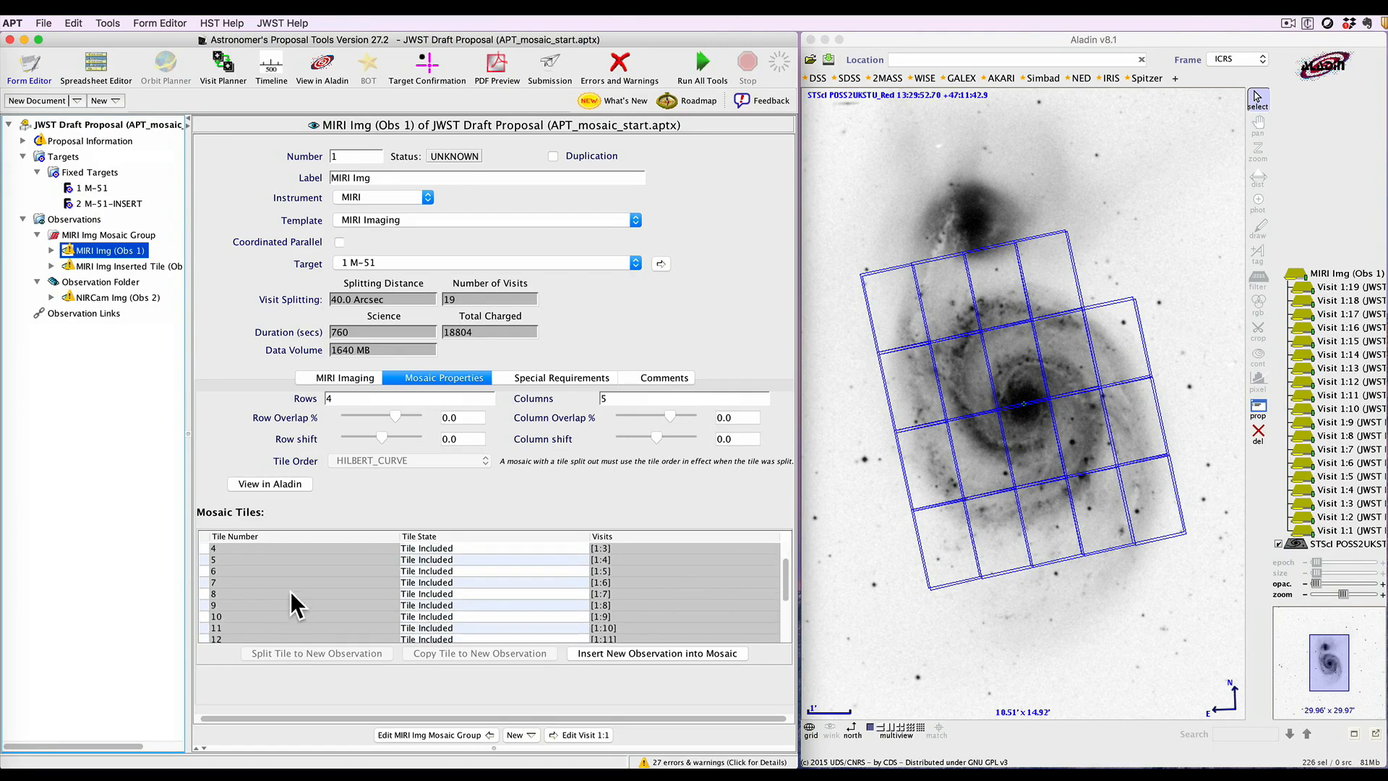
pyautogui.click(257, 627)
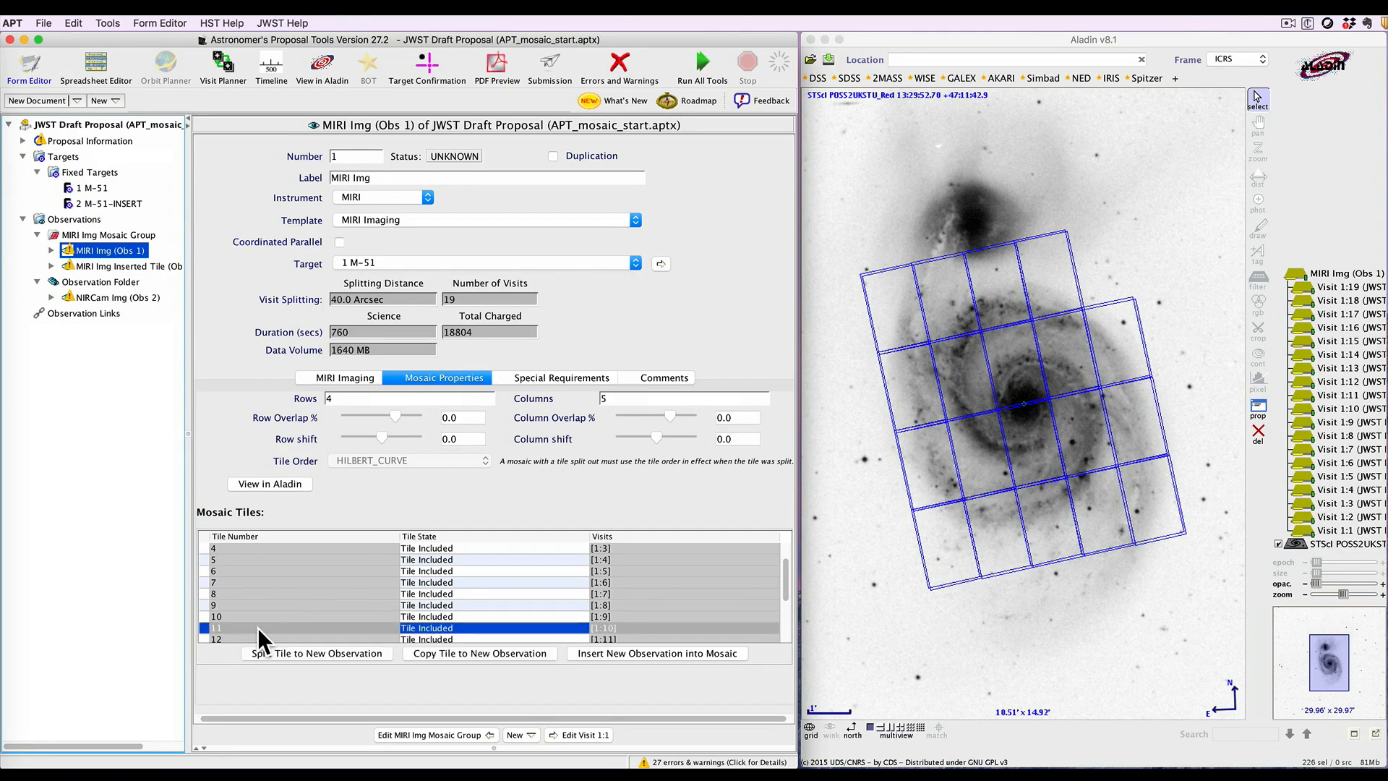
pyautogui.click(266, 653)
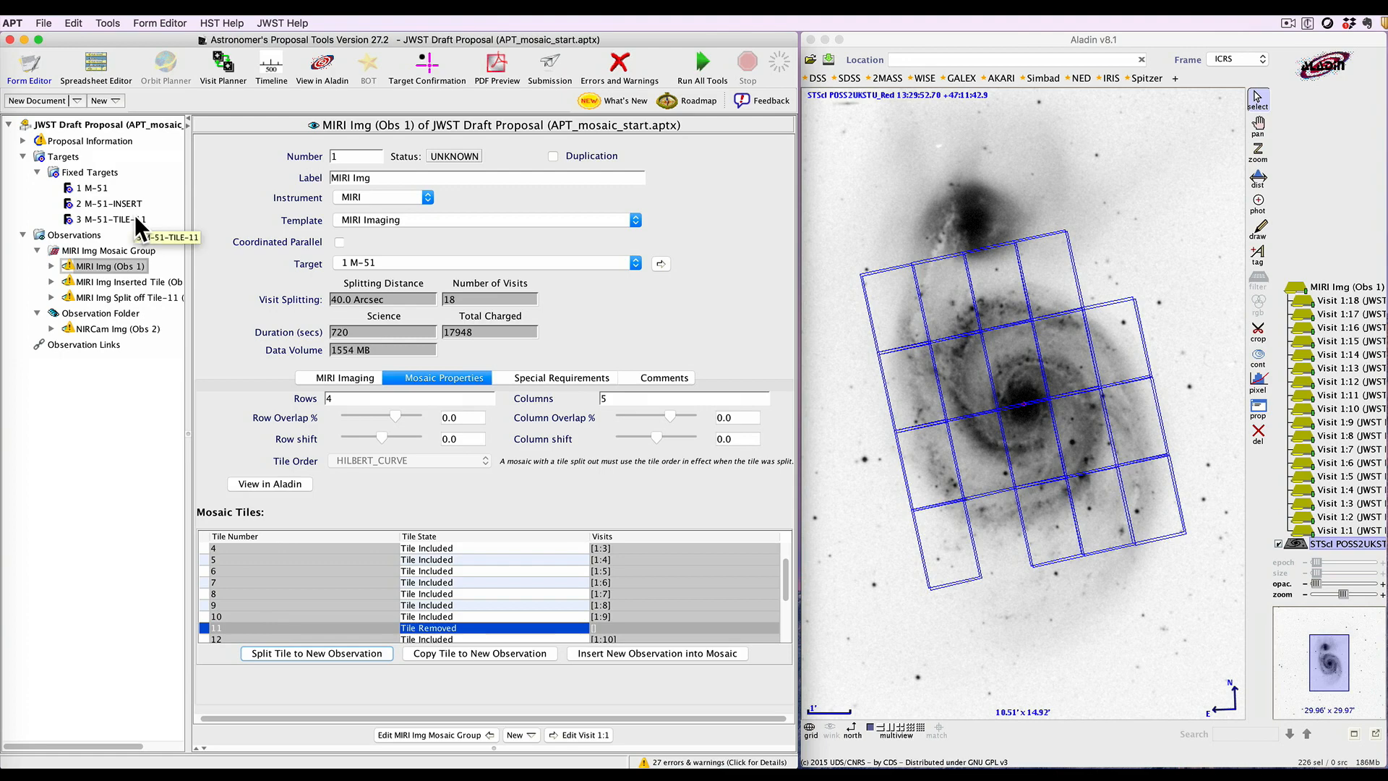
# View the split-off tile 11 observation's footprint, then return to the main MIRI observation
pyautogui.click(105, 294)
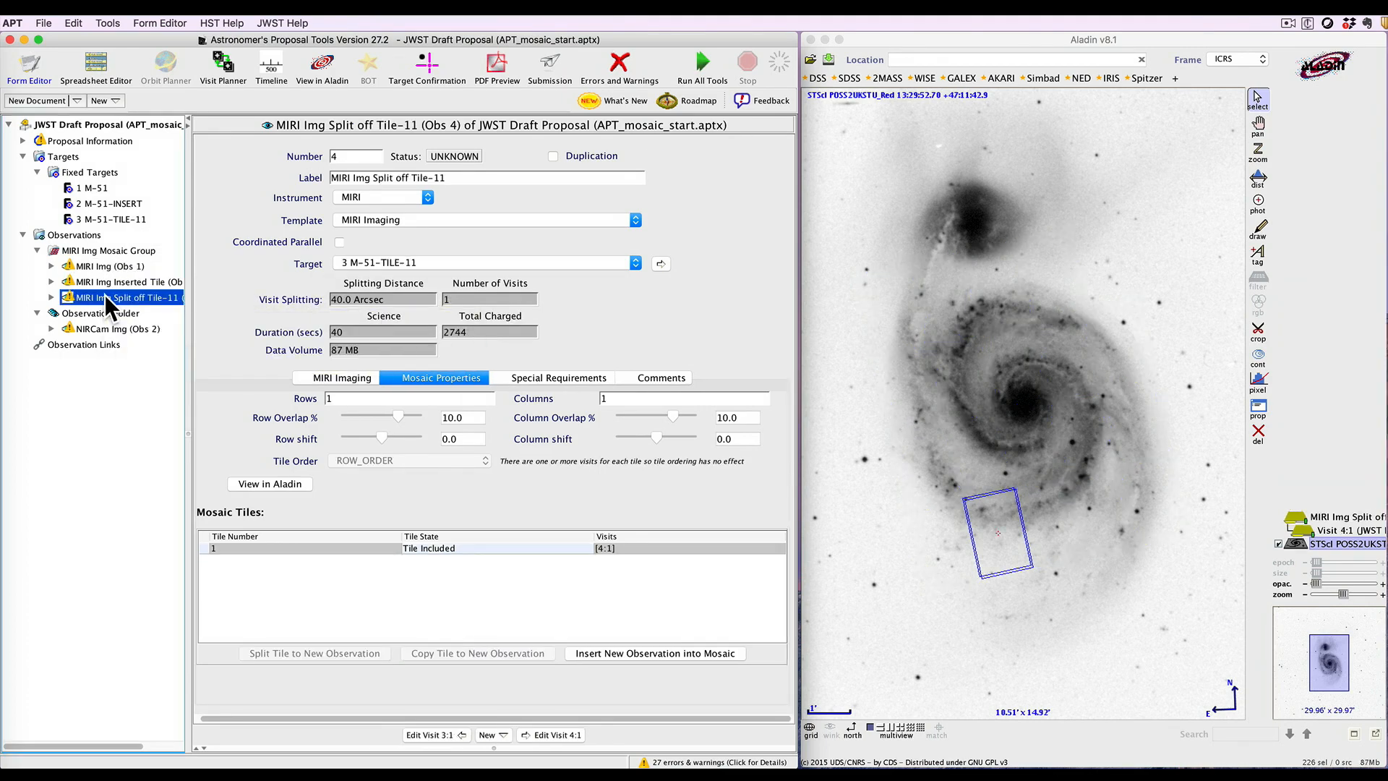
pyautogui.moveTo(127, 246); pyautogui.dragTo(98, 288)
pyautogui.click(170, 266)
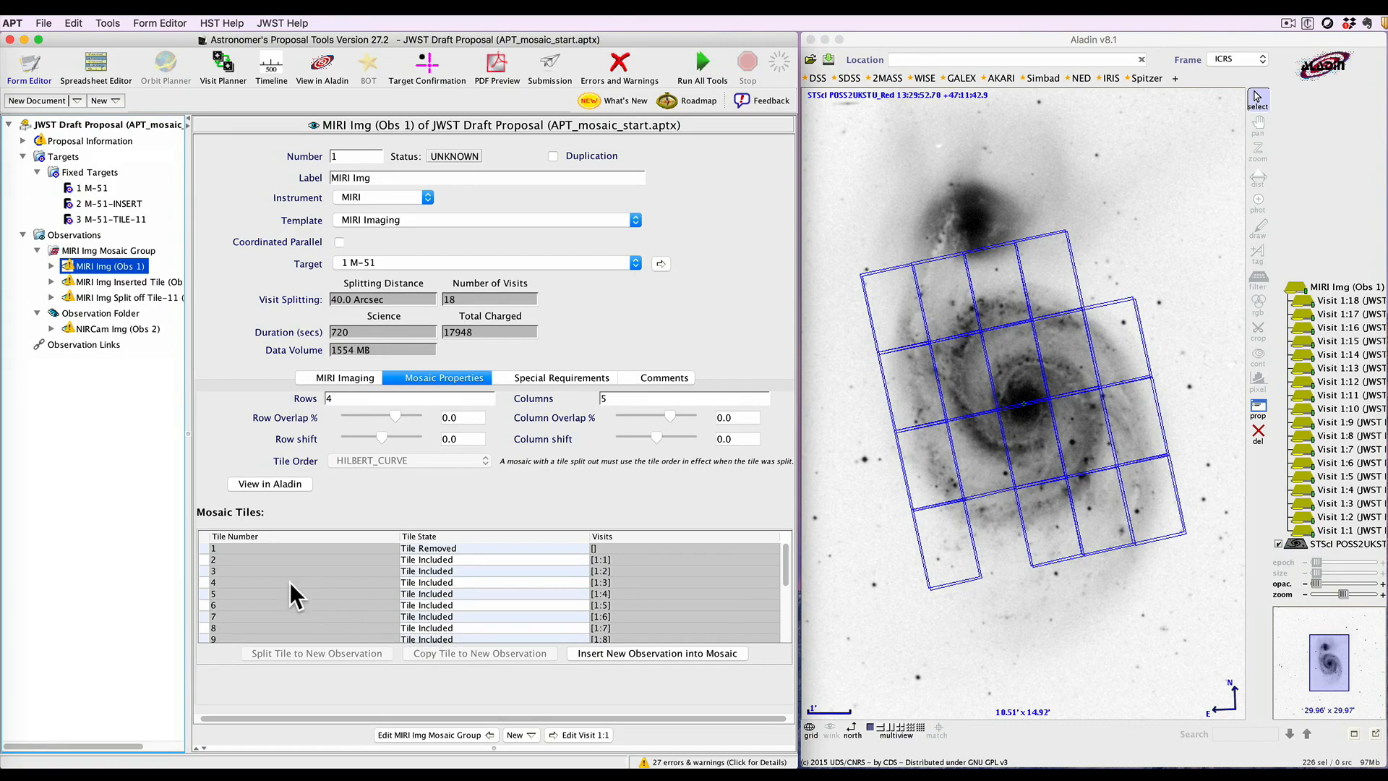
# Copy tile 5 of the MIRI mosaic to a new observation and review the copy's settings
pyautogui.click(241, 593)
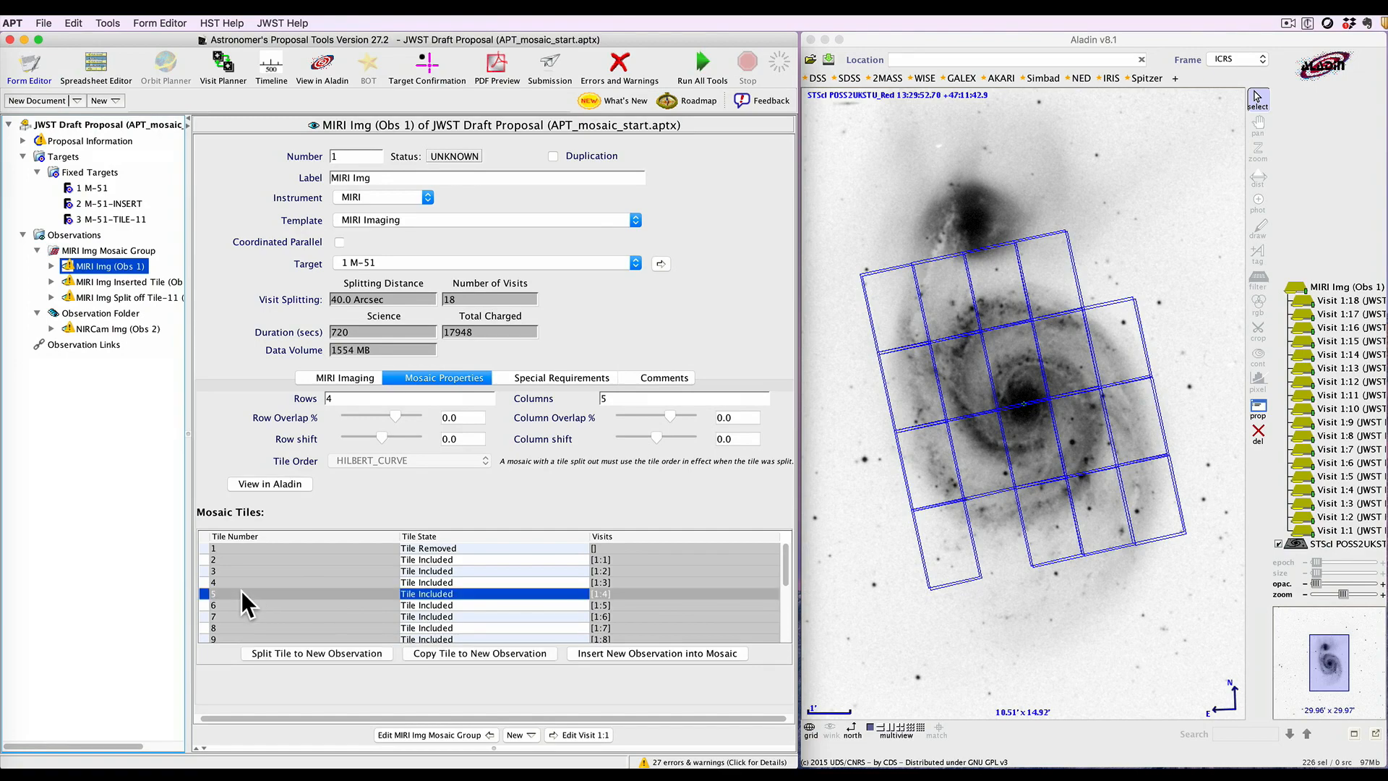
pyautogui.click(480, 648)
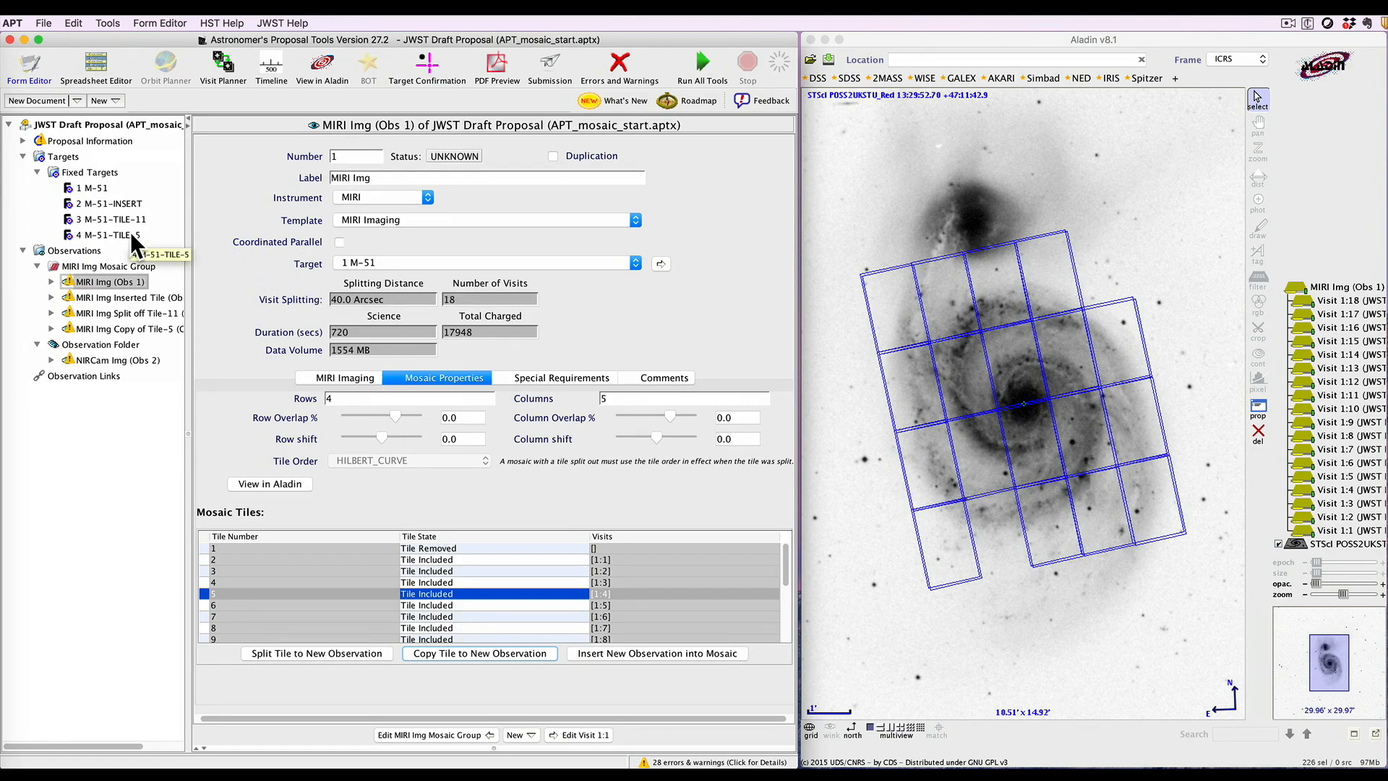
pyautogui.click(103, 327)
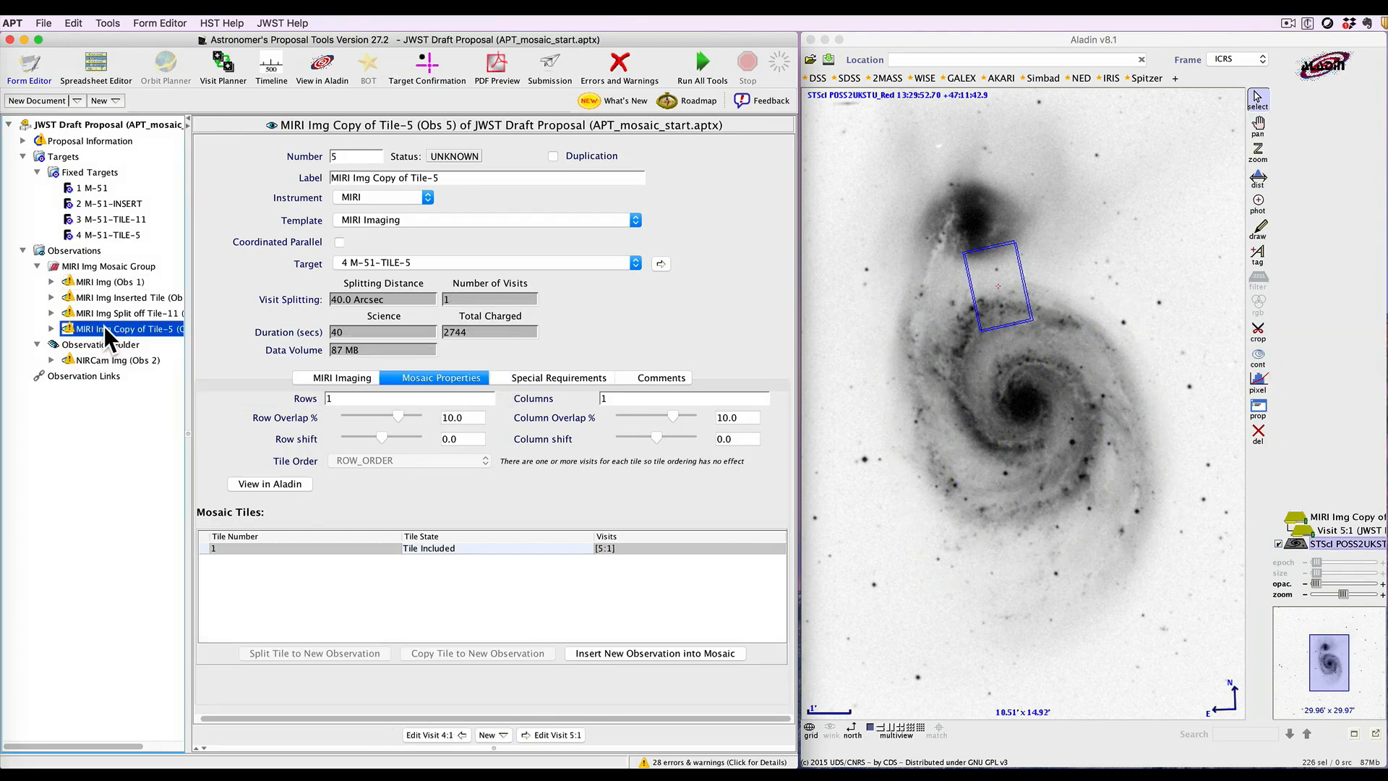
pyautogui.click(331, 376)
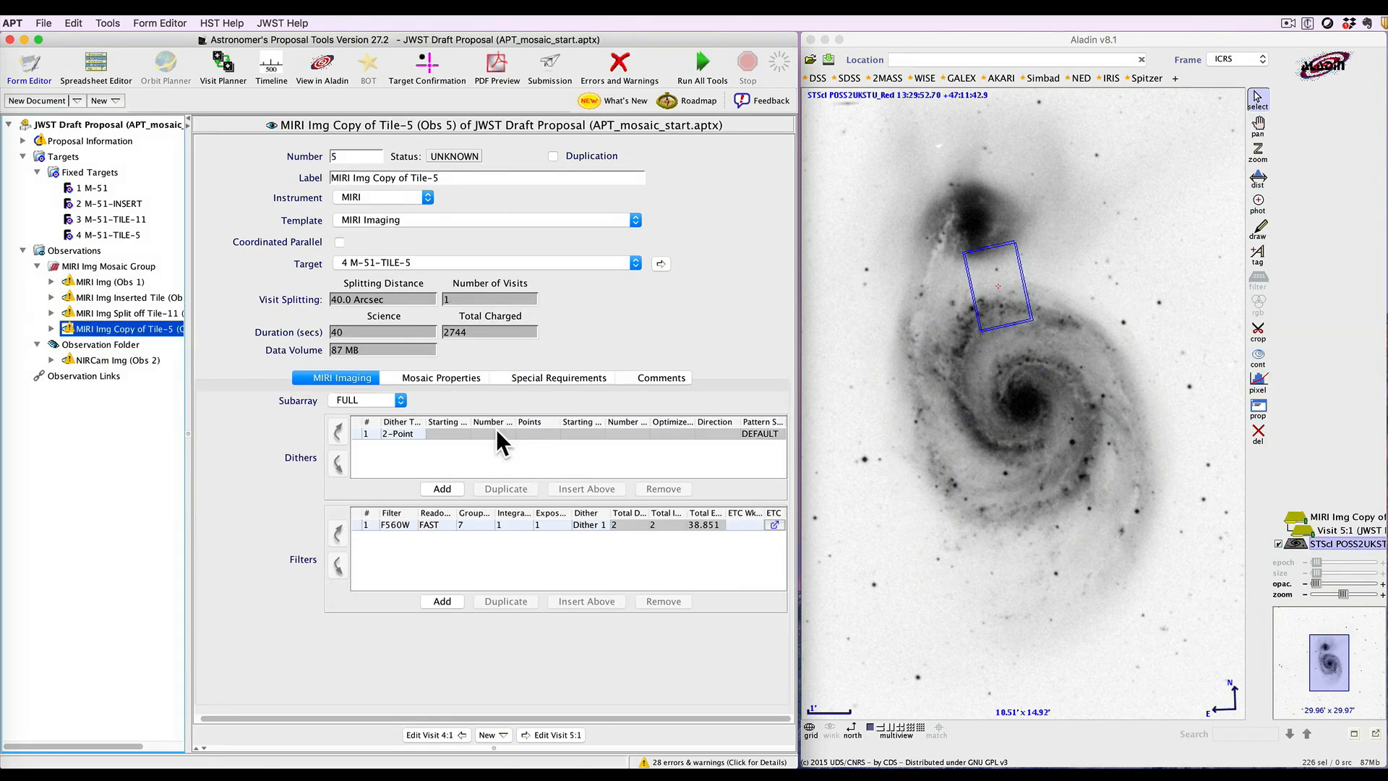
pyautogui.click(557, 372)
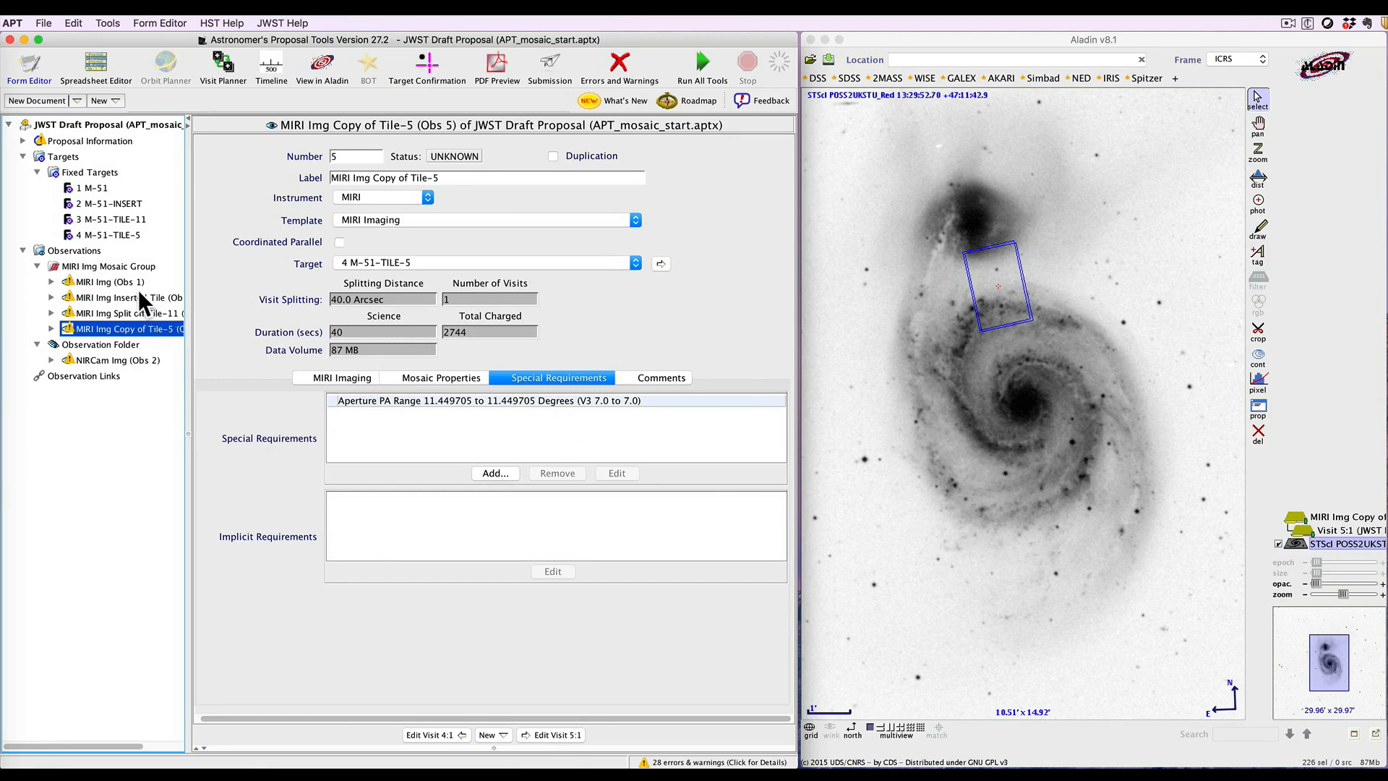
# Browse the JWST demonstration proposal examples
pyautogui.moveTo(132, 315)
pyautogui.click(37, 20)
pyautogui.moveTo(64, 84)
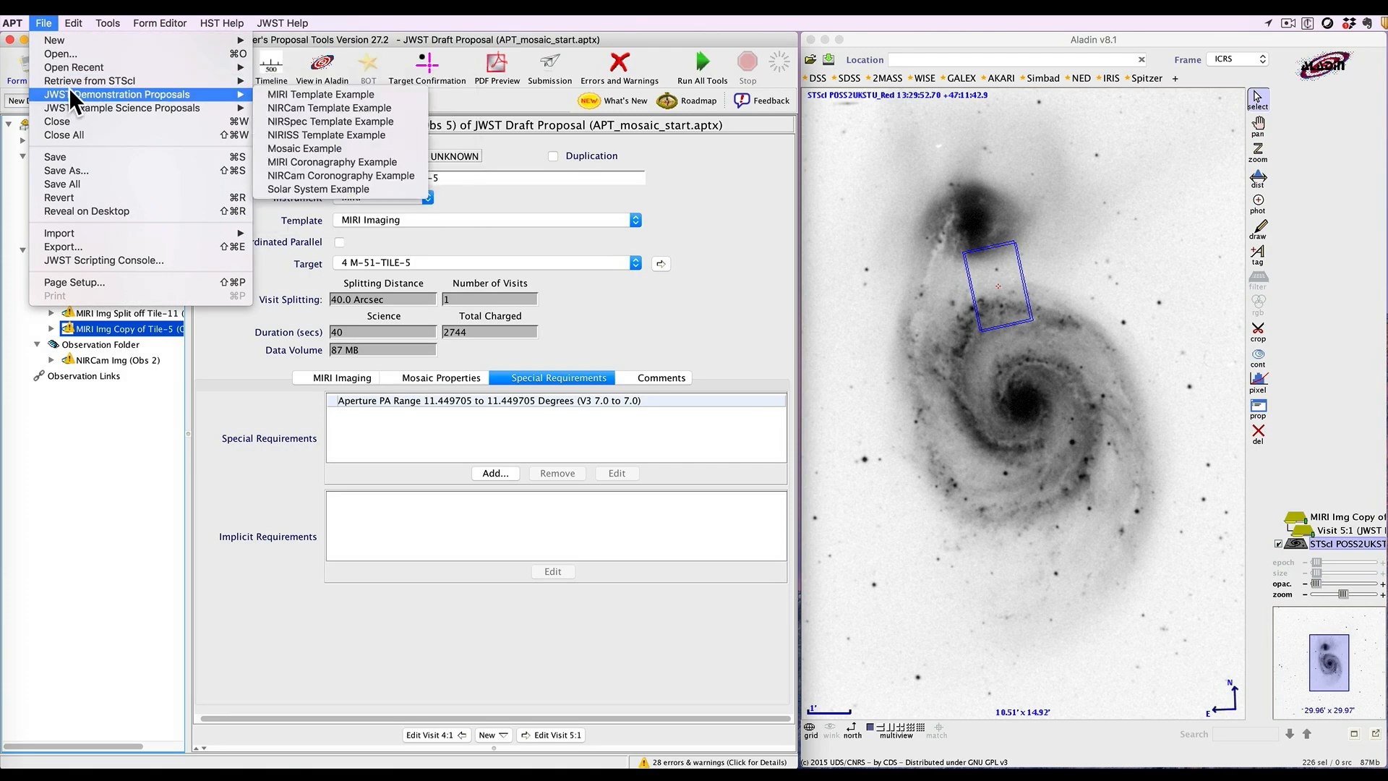